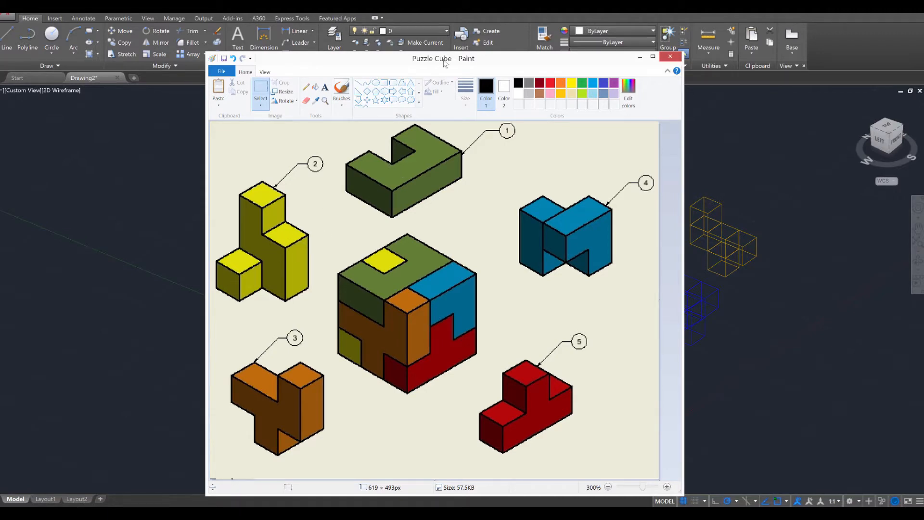
Put the Puzzle Cube picture aside and move the yellow piece from its lower right corner, down and left of its original spot
left_click_drag(443, 60, 0, 146)
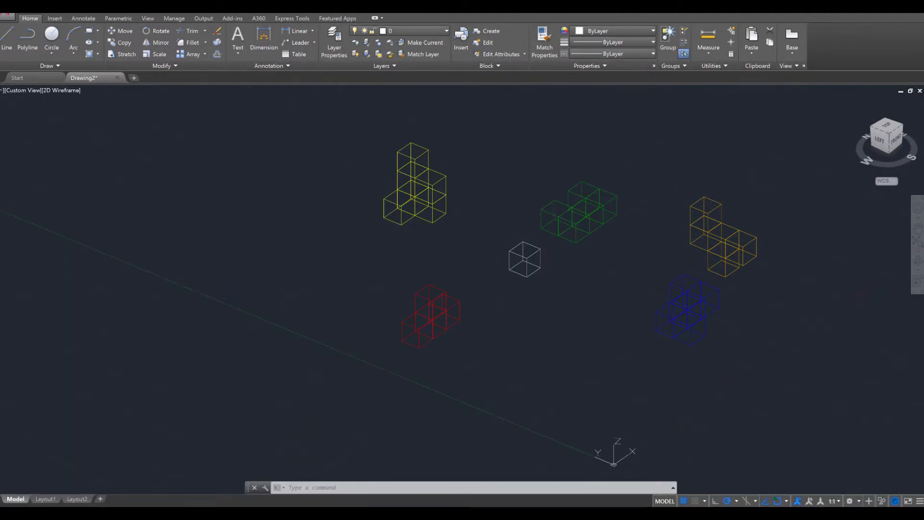
key("Escape")
key("Escape")
key("Escape")
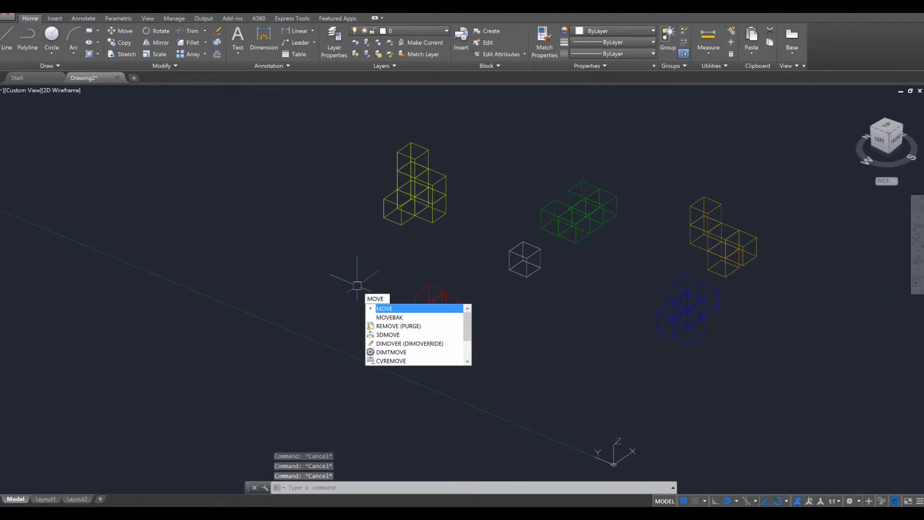
key("Return")
left_click(340, 111)
left_click(460, 237)
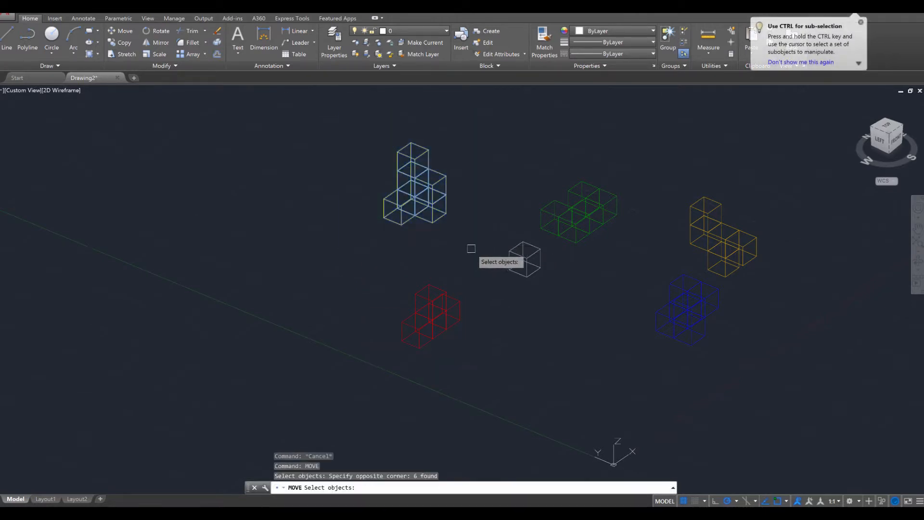
key("Return")
left_click(445, 213)
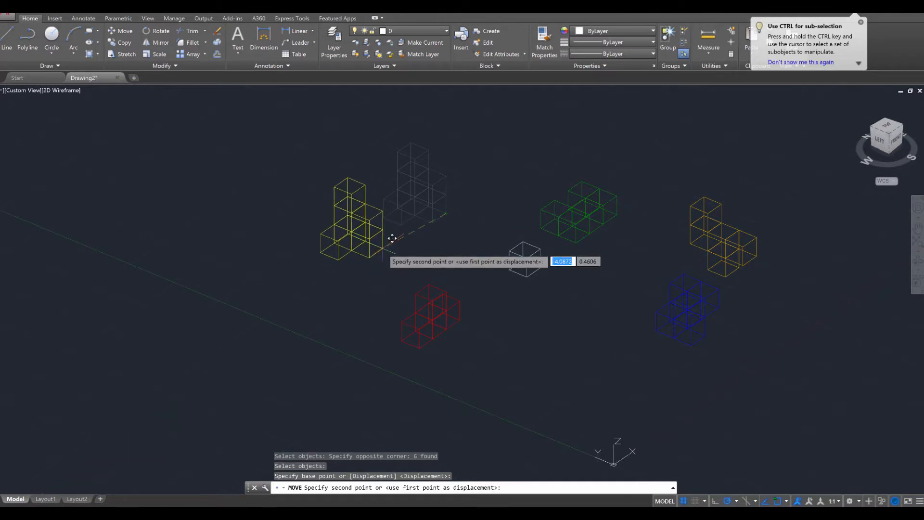
left_click(384, 253)
key("Escape")
key("Escape")
key("Escape")
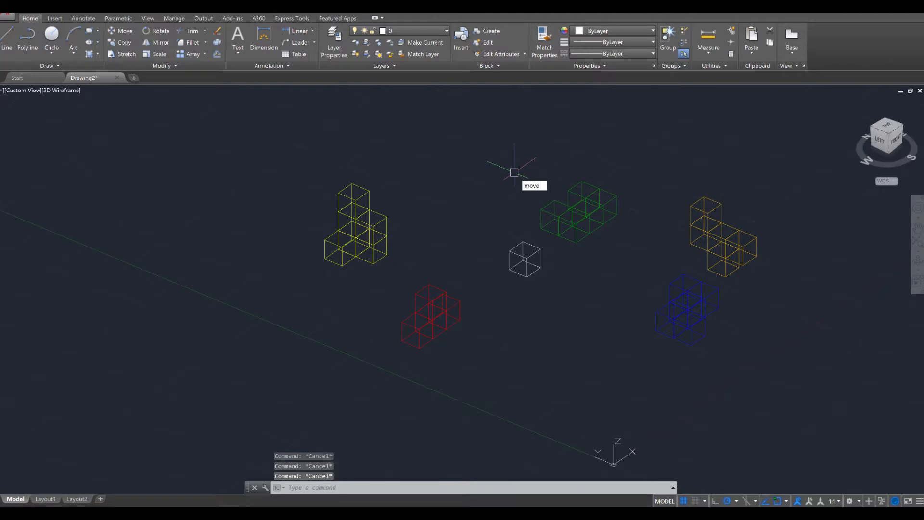
Move the green piece by its lowest corner to a spot above and between the yellow piece and the white cube
key("Return")
left_click(536, 164)
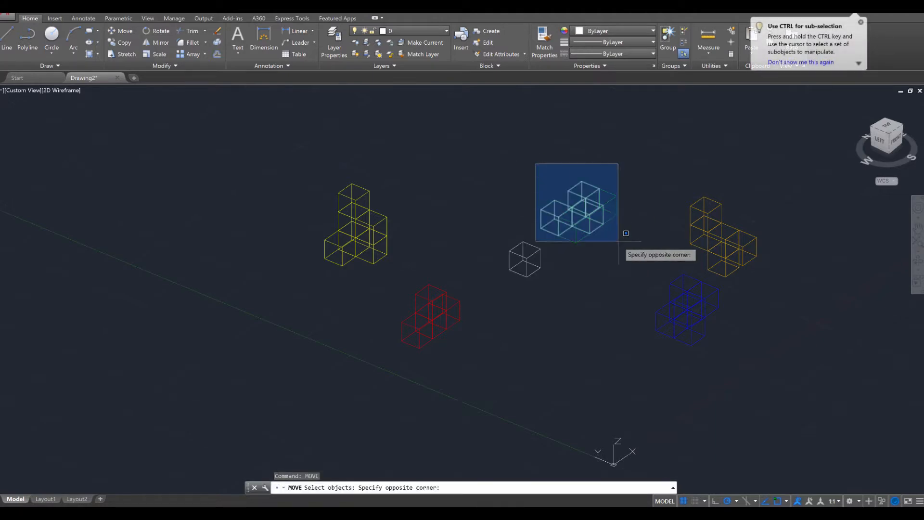
left_click(633, 247)
key("Return")
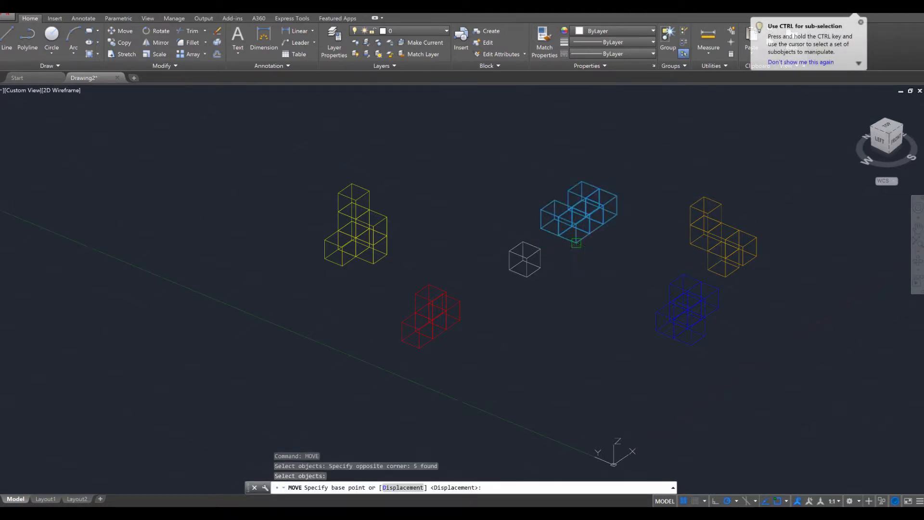
left_click(576, 243)
left_click(469, 199)
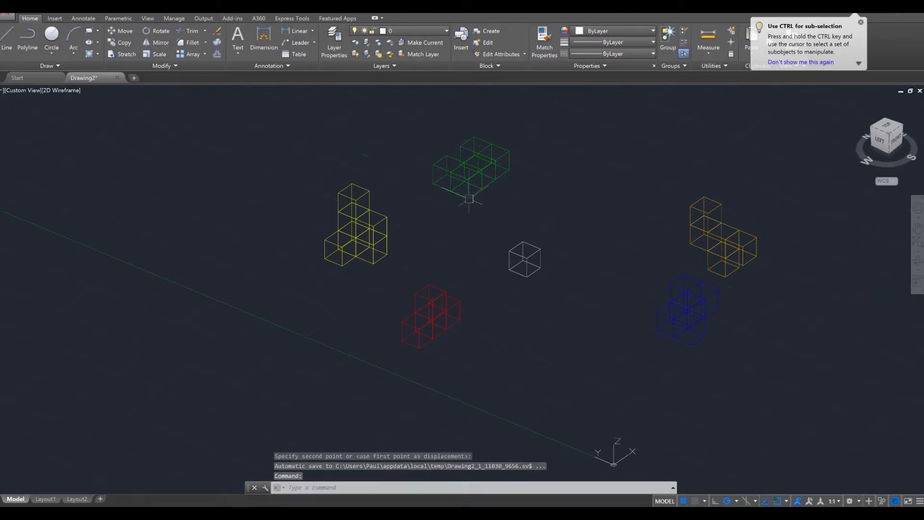
key("Escape")
key("Escape")
key("Escape")
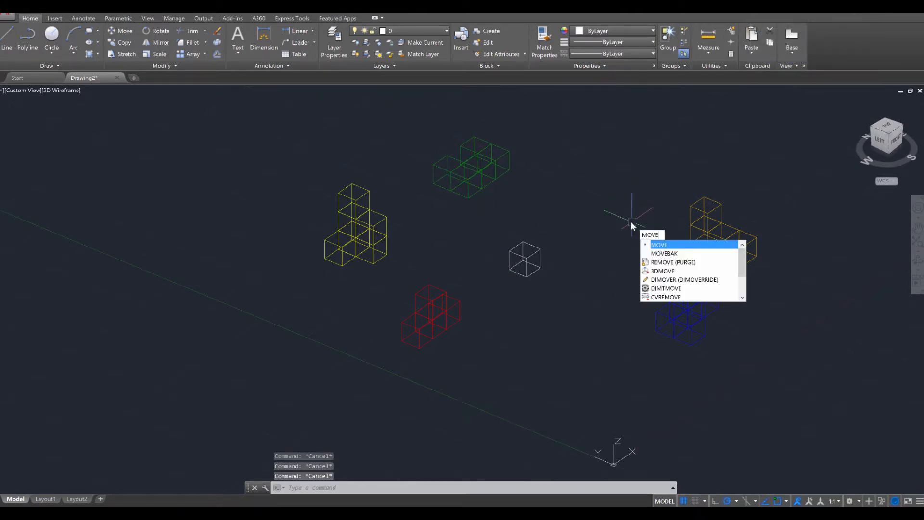
key("Return")
left_click(726, 366)
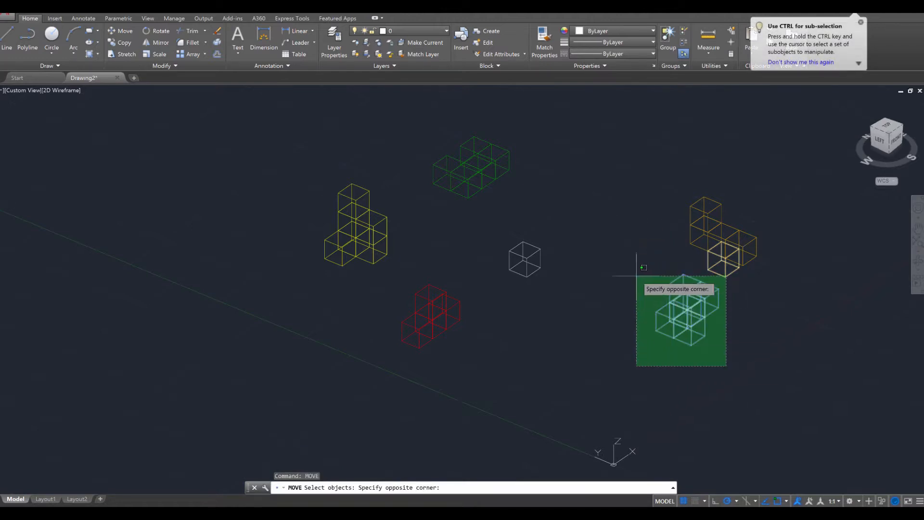
left_click(625, 270)
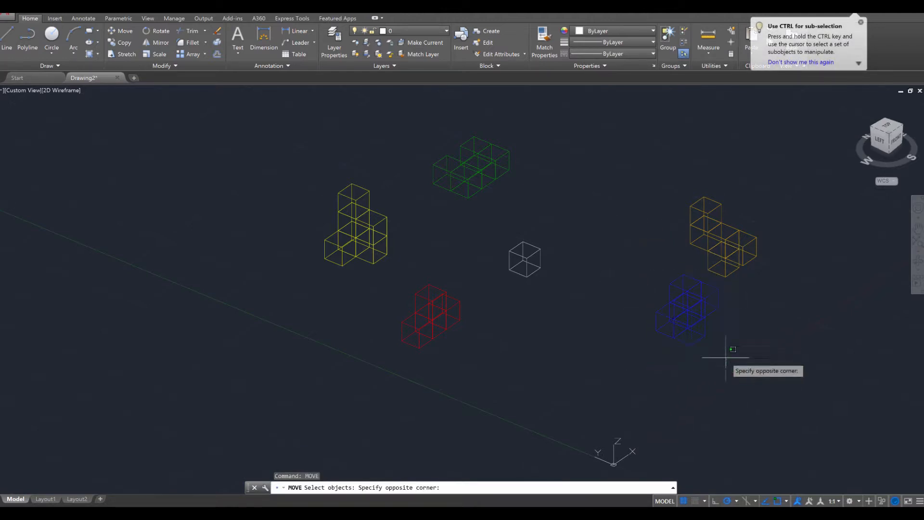
key("Escape")
key("Escape")
Move the blue piece by its lower left corner to the area above and right of the white cube
type("move")
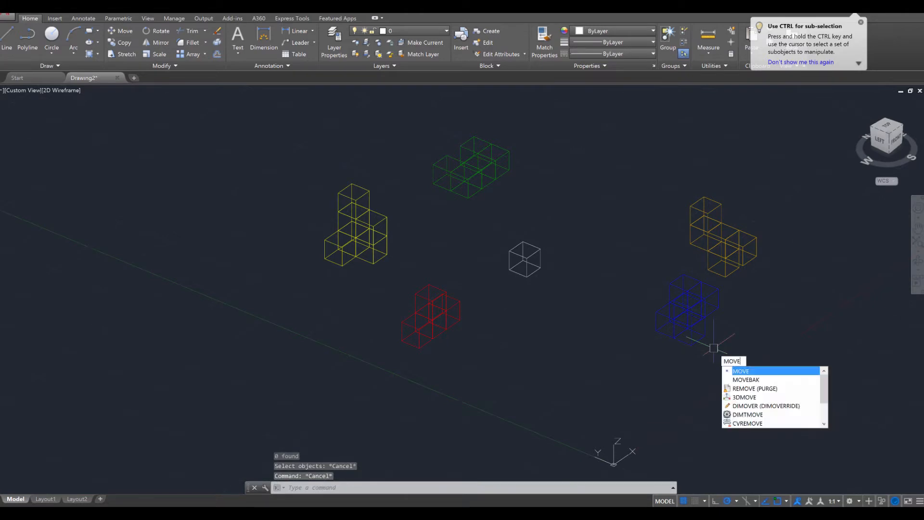
key("Return")
left_click(626, 265)
left_click(750, 401)
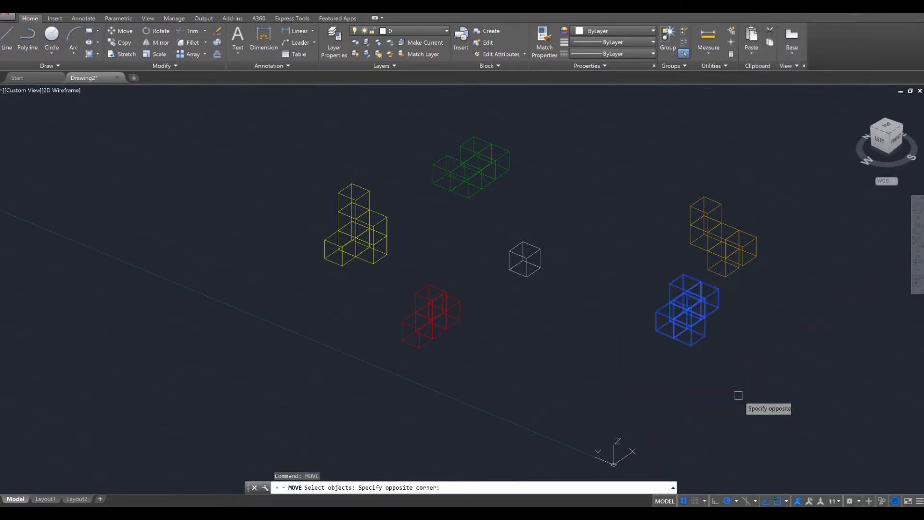
key("Return")
left_click(656, 330)
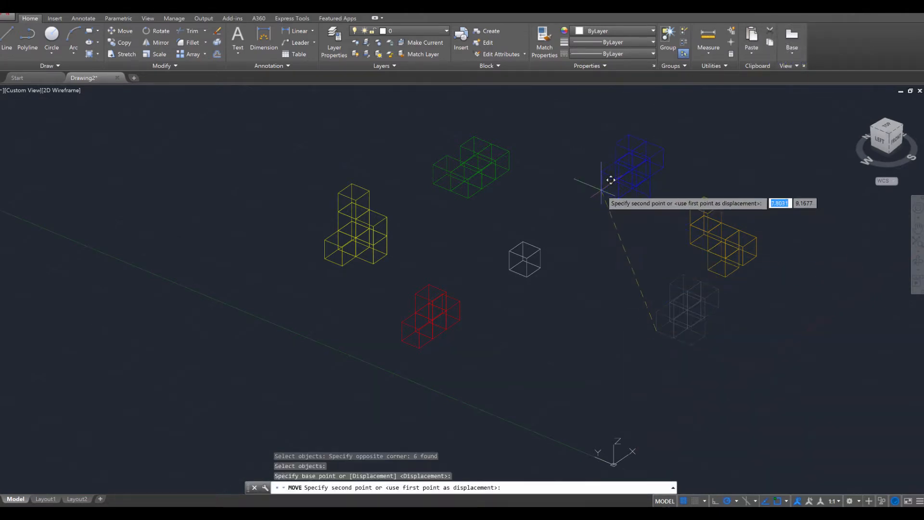
left_click(627, 203)
key("Escape")
key("Escape")
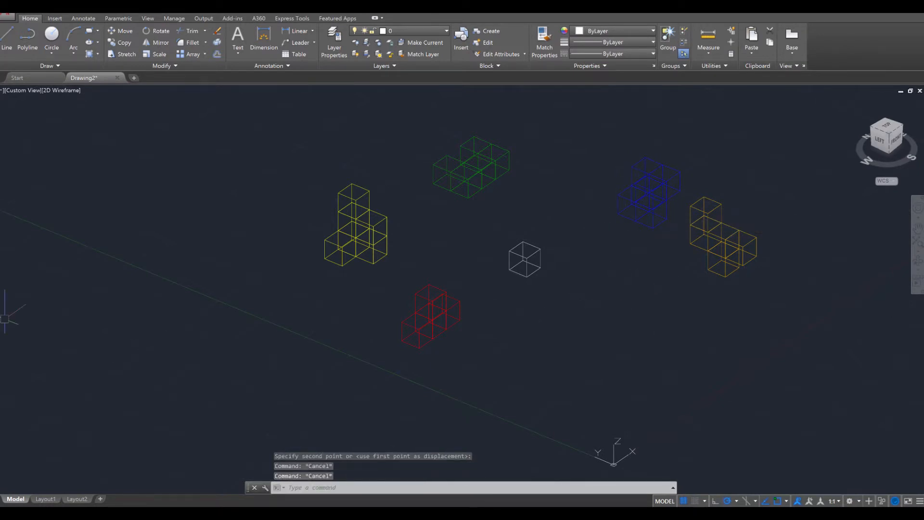
Check the Puzzle Cube reference picture and move the red piece to the area directly below the blue piece
mouse_move(0, 212)
left_mouse_down()
mouse_move(261, 182)
mouse_move(553, 98)
left_mouse_up()
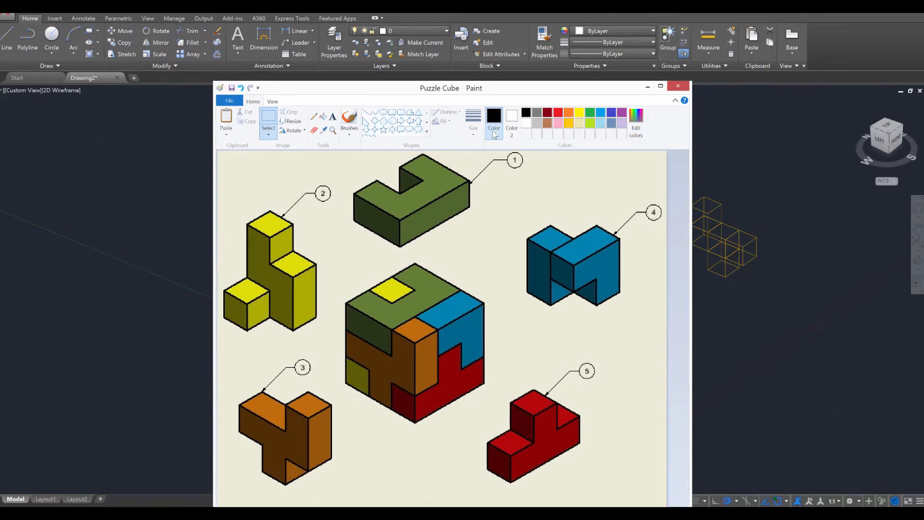
mouse_move(503, 90)
left_mouse_down()
mouse_move(0, 173)
mouse_move(0, 212)
left_mouse_up()
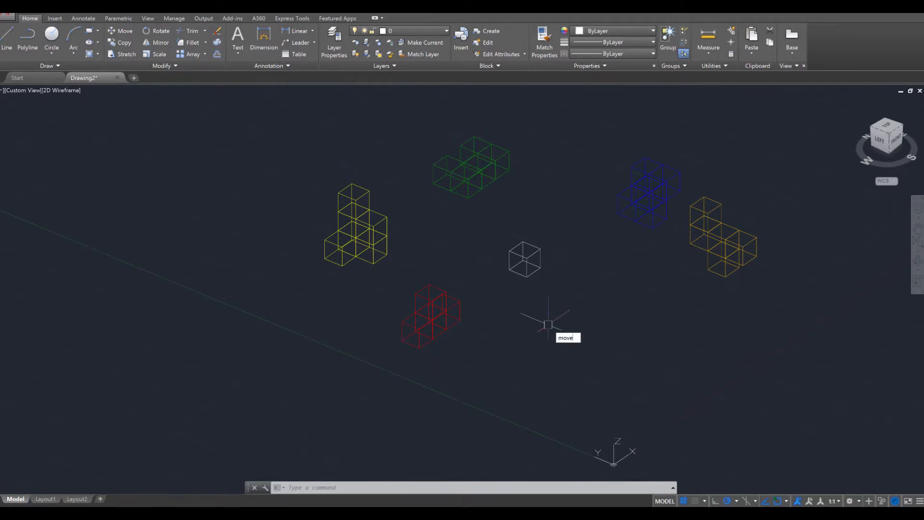
type("move")
key("Return")
left_click(368, 272)
left_click(475, 372)
key("Return")
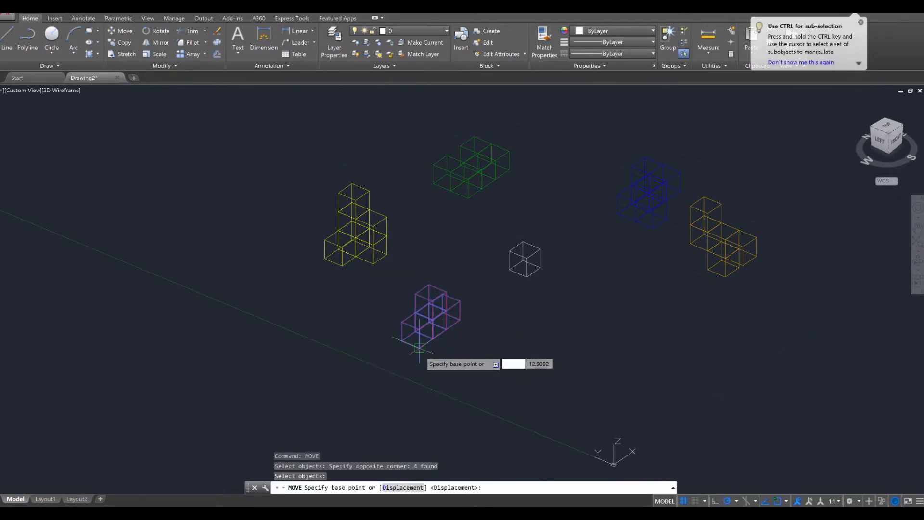
left_click(419, 347)
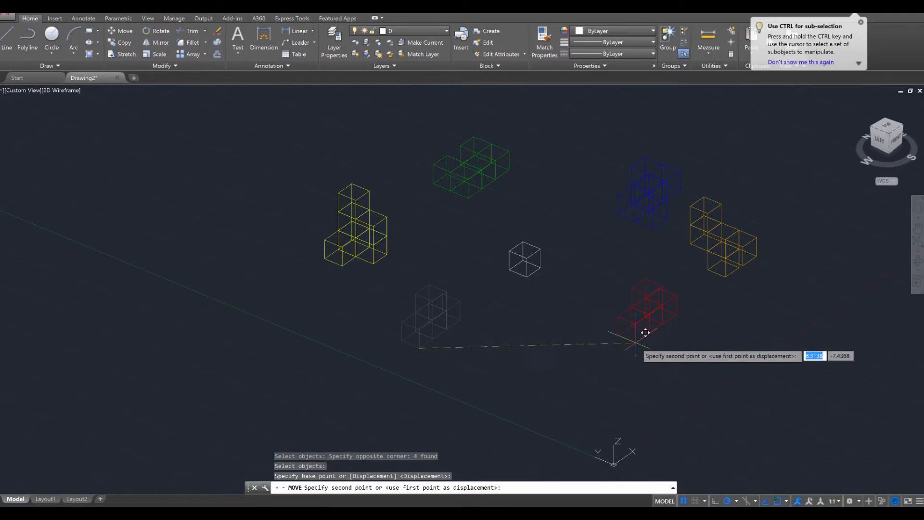
left_click(635, 344)
key("Escape")
key("Escape")
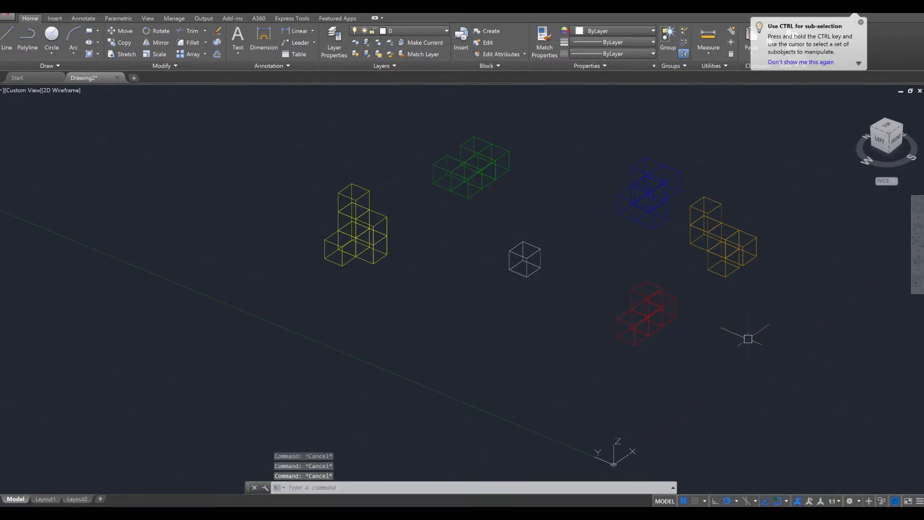
Move the orange piece by its left corner to the area below and left of the white cube
type("move")
key("Return")
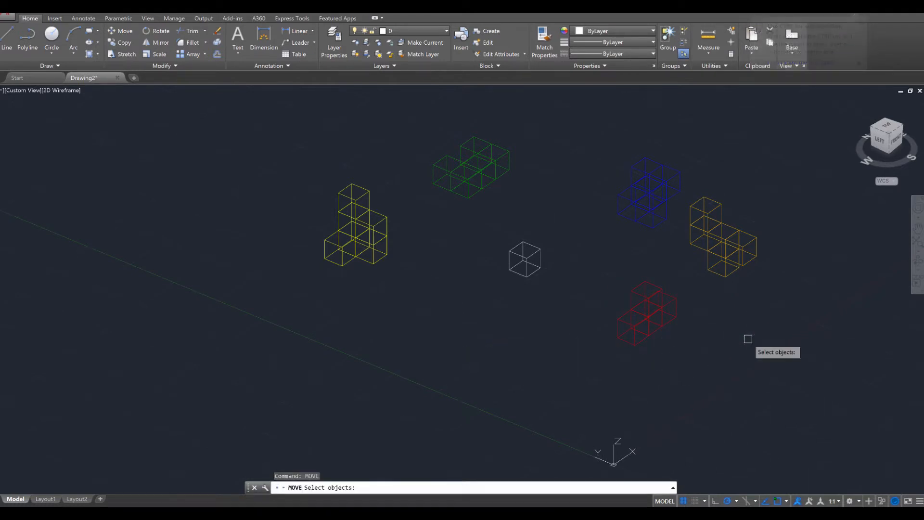
left_click(688, 186)
left_click(790, 288)
key("Return")
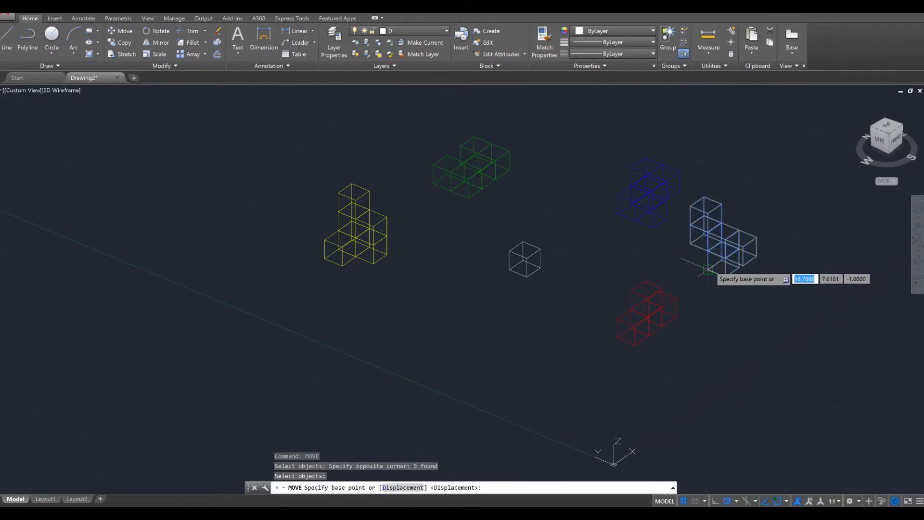
left_click(690, 244)
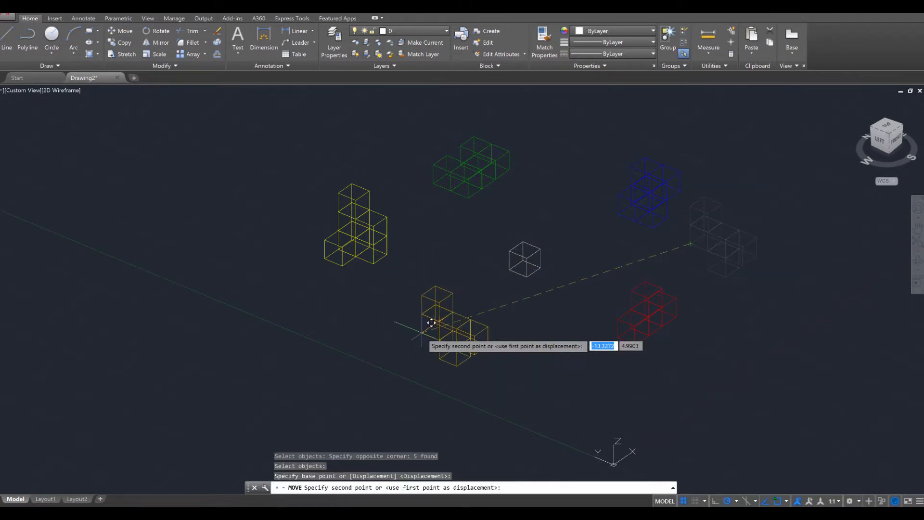
left_click(432, 323)
key("Escape")
key("Escape")
Compare the layout and orientation of the coloured pieces with the Puzzle Cube reference picture
mouse_move(656, 361)
middle_mouse_down("shift")
mouse_move(598, 301)
mouse_move(652, 330)
mouse_move(672, 368)
mouse_move(643, 372)
middle_mouse_up("shift")
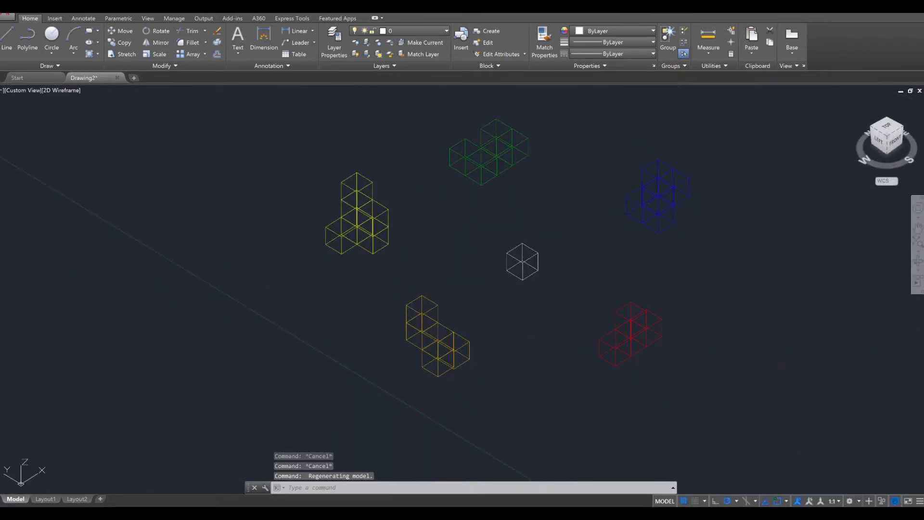
mouse_move(0, 192)
left_mouse_down()
mouse_move(499, 92)
mouse_move(444, 54)
mouse_move(722, 163)
mouse_move(796, 138)
mouse_move(717, 94)
mouse_move(698, 100)
mouse_move(376, 47)
mouse_move(428, 60)
mouse_move(836, 51)
left_mouse_up()
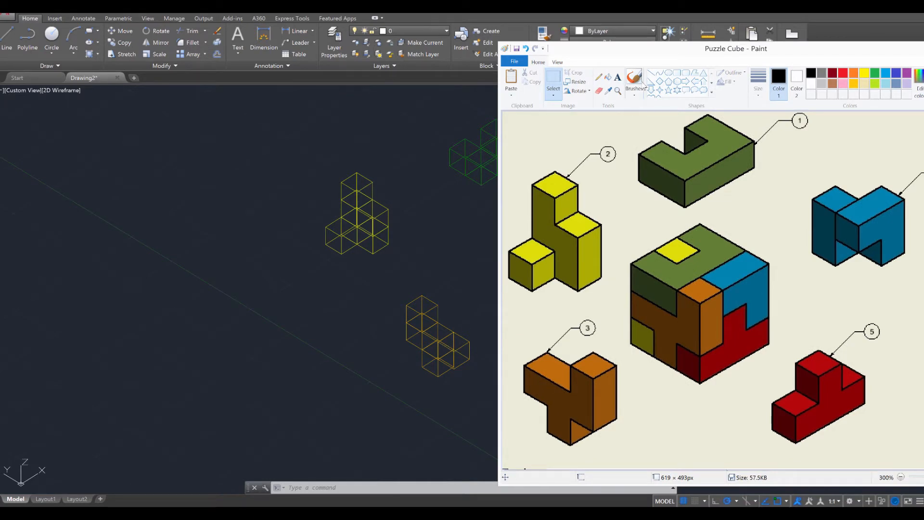
left_click_drag(667, 52, 0, 164)
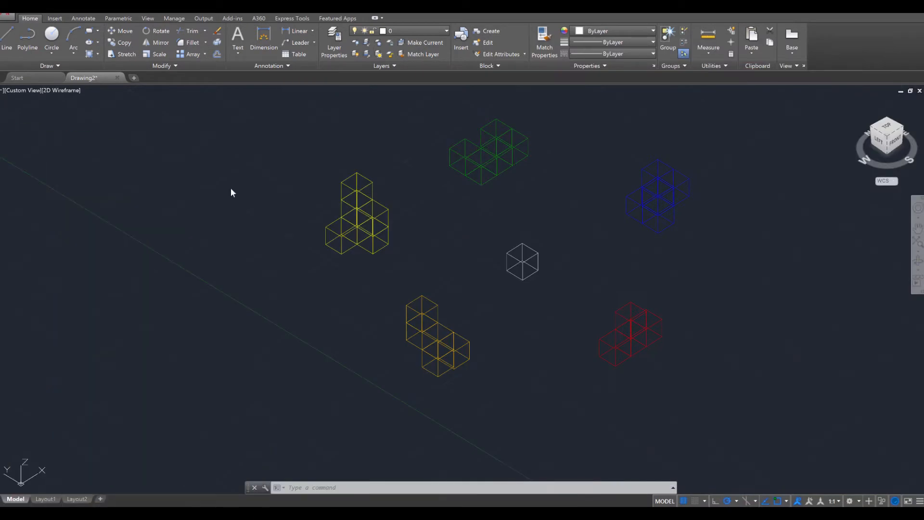
key("Escape")
key("Escape")
key("Escape")
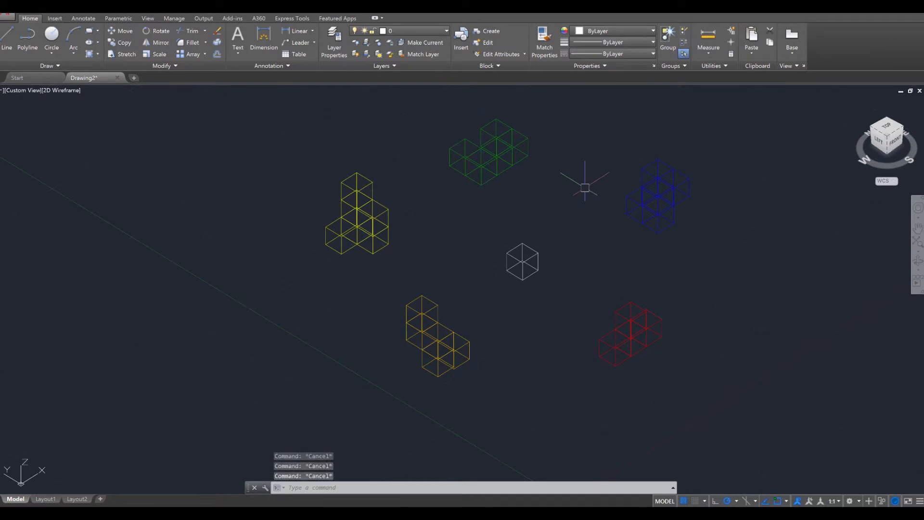
Rotate the blue piece 270° about its lower left corner
type("rot")
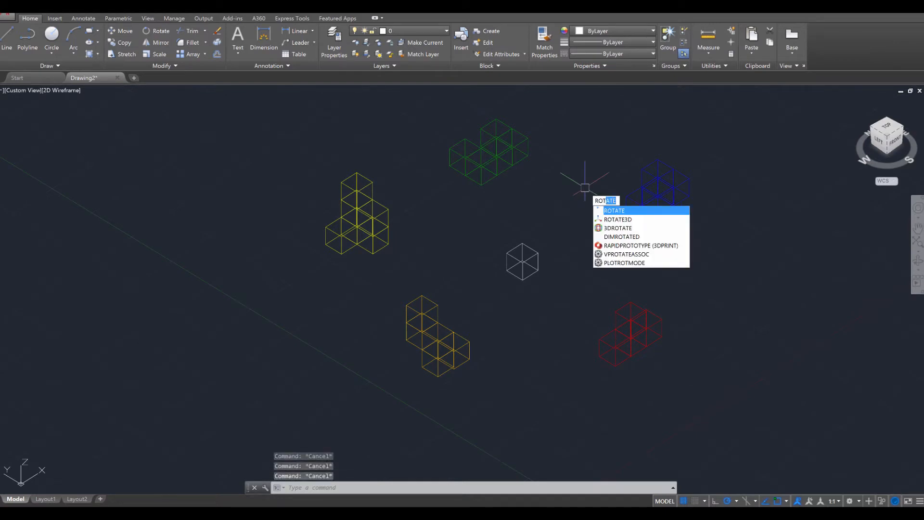
key("Return")
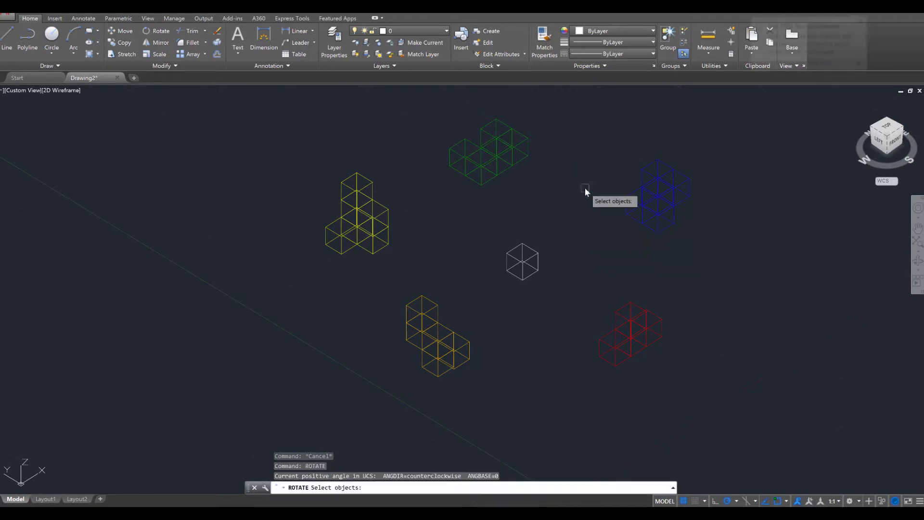
left_click(608, 143)
left_click(735, 251)
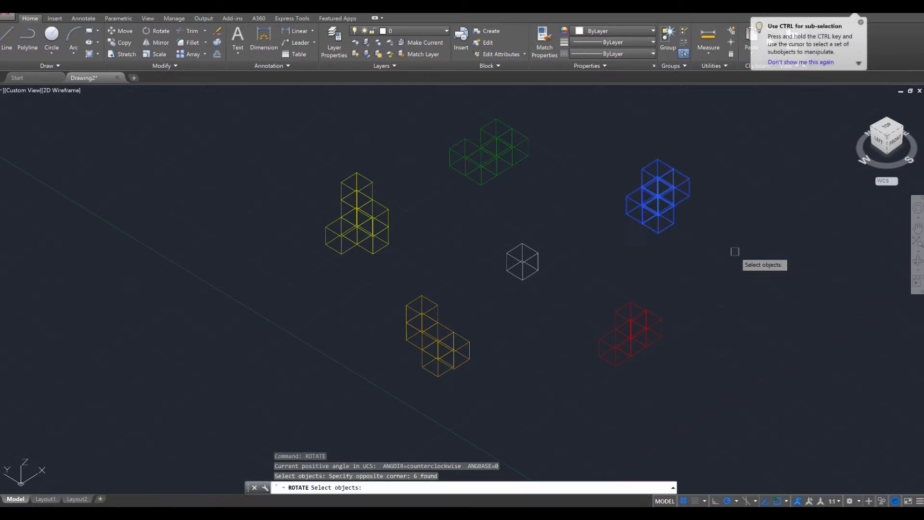
key("Return")
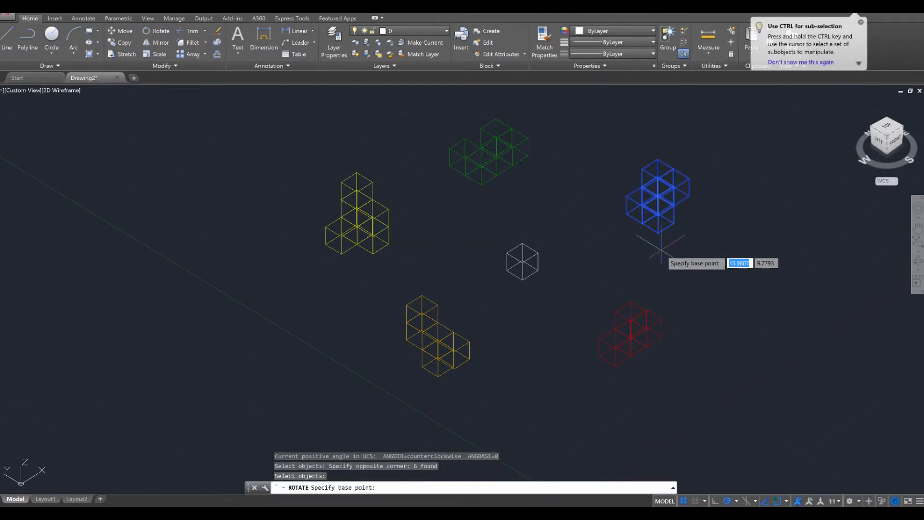
left_click(626, 213)
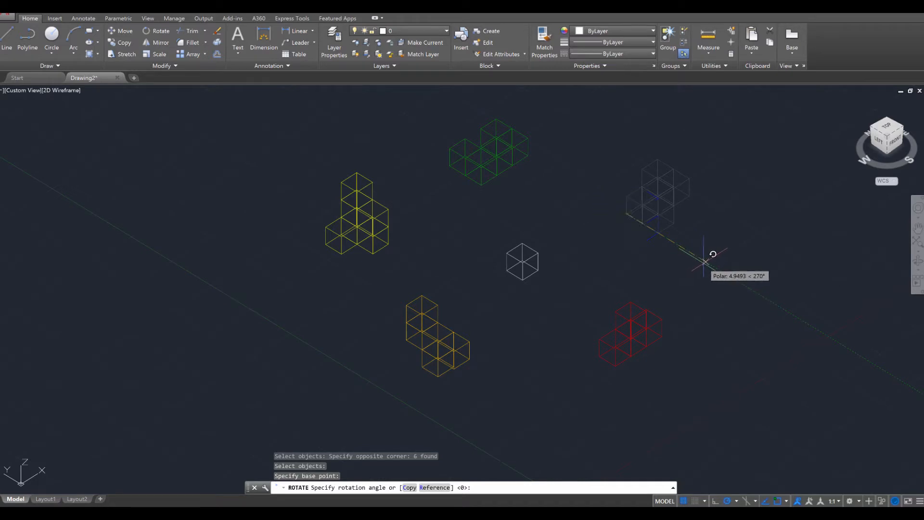
left_click(705, 263)
key("Escape")
key("Escape")
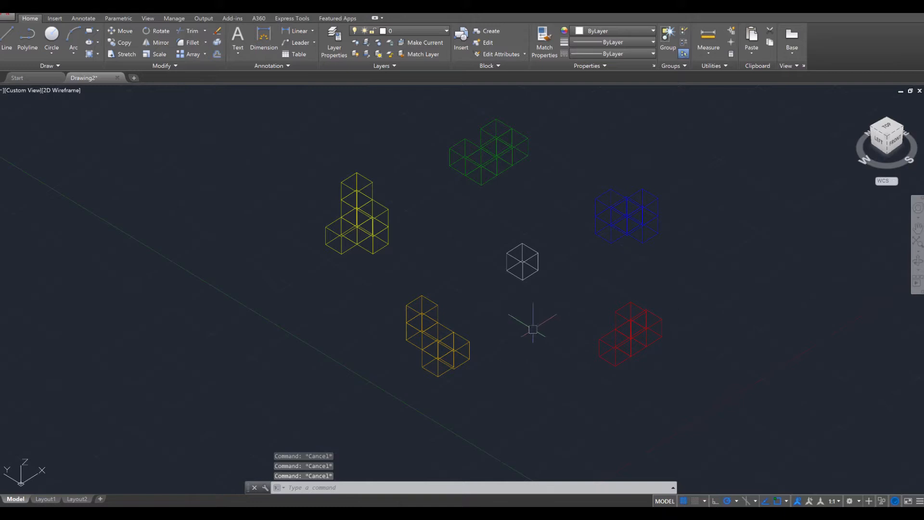
Rotate the orange piece 180° about its upper left corner
key("Return")
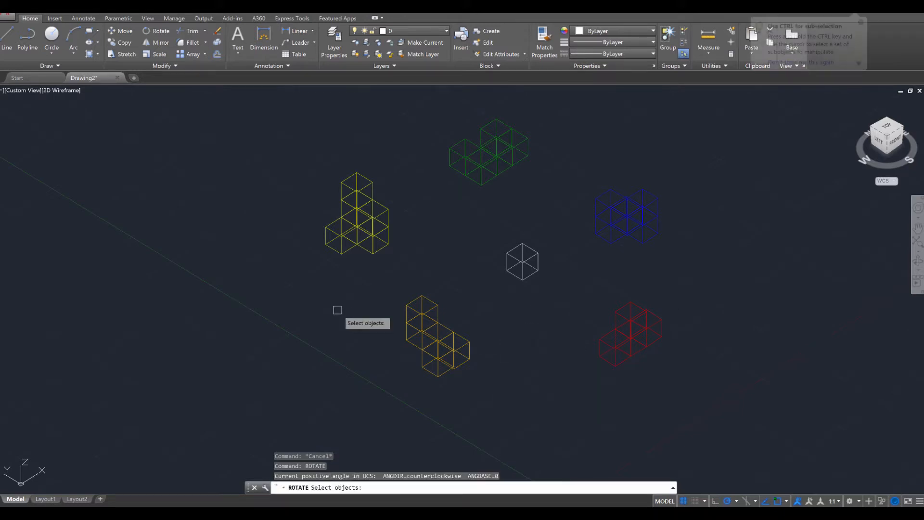
left_click(372, 288)
left_click(496, 423)
key("Return")
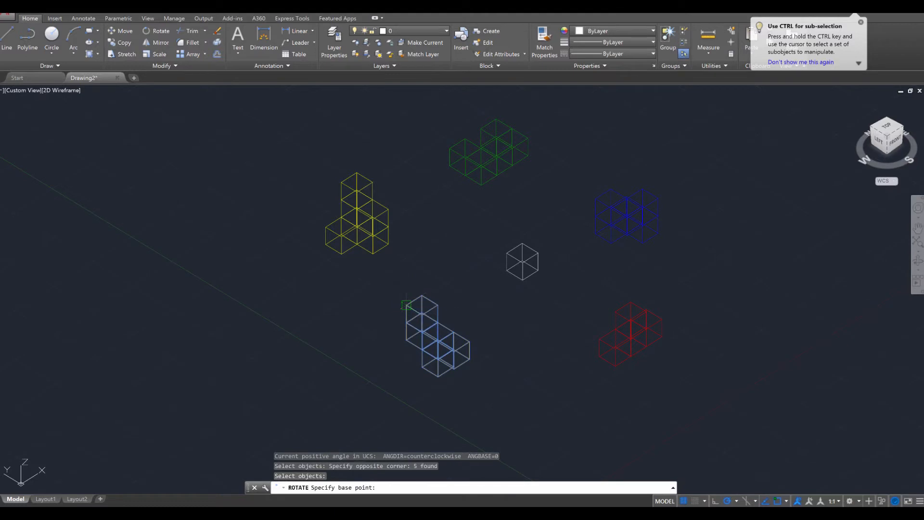
left_click(406, 305)
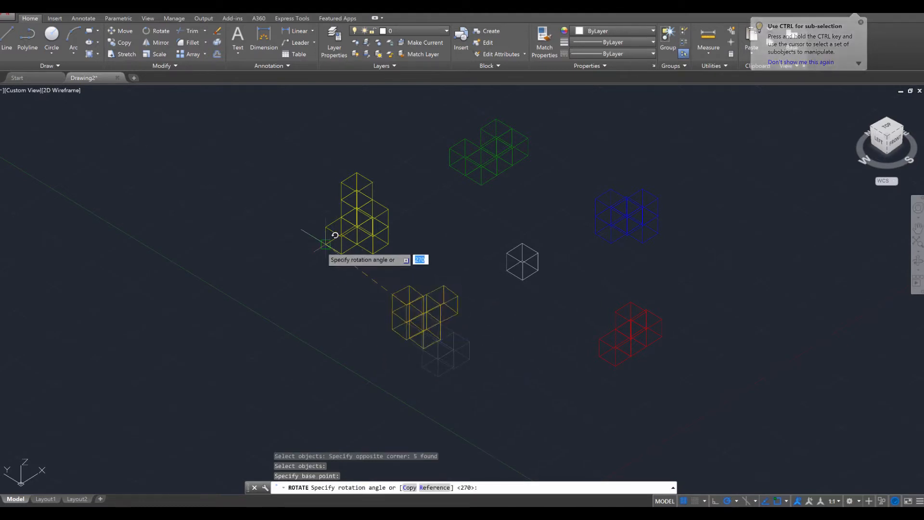
left_click(280, 381)
key("Escape")
key("Escape")
key("Escape")
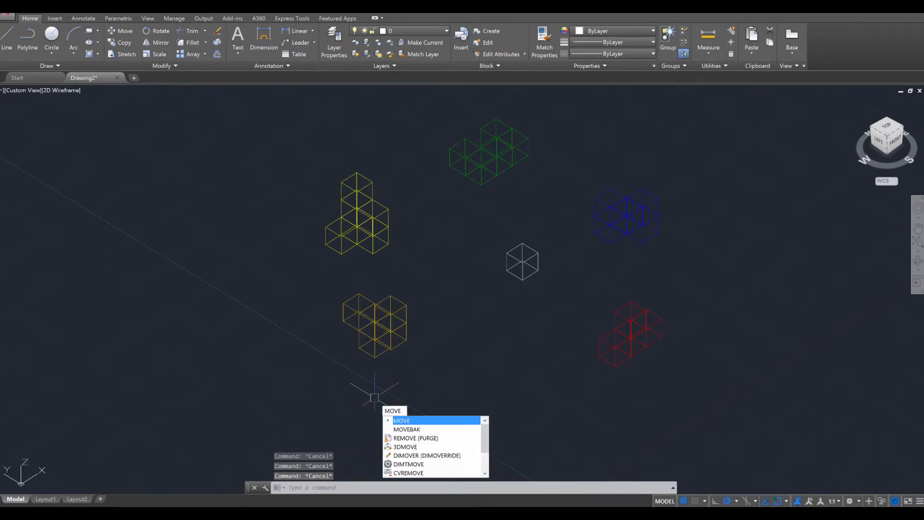
Move the orange piece by its lower right corner a short way towards the red piece, keeping it below the yellow piece
key("Return")
left_click(299, 289)
left_click(438, 404)
key("Return")
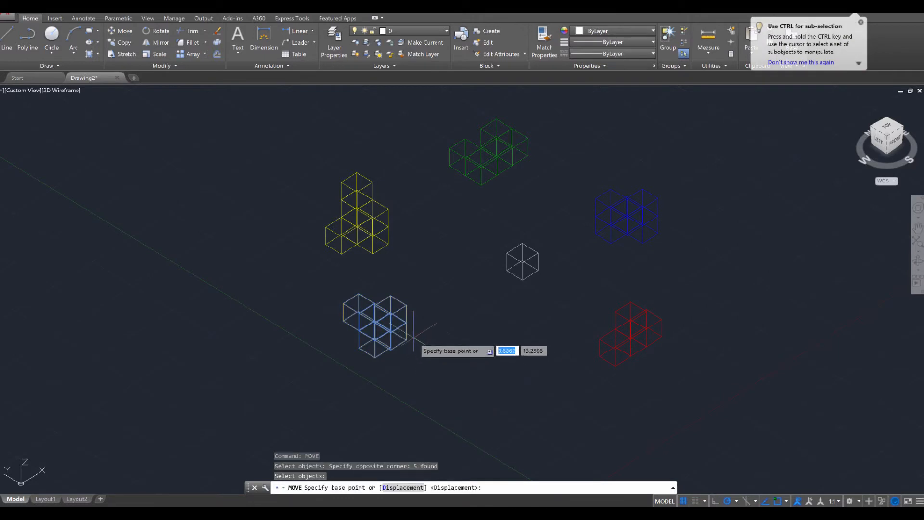
left_click(406, 340)
left_click(457, 356)
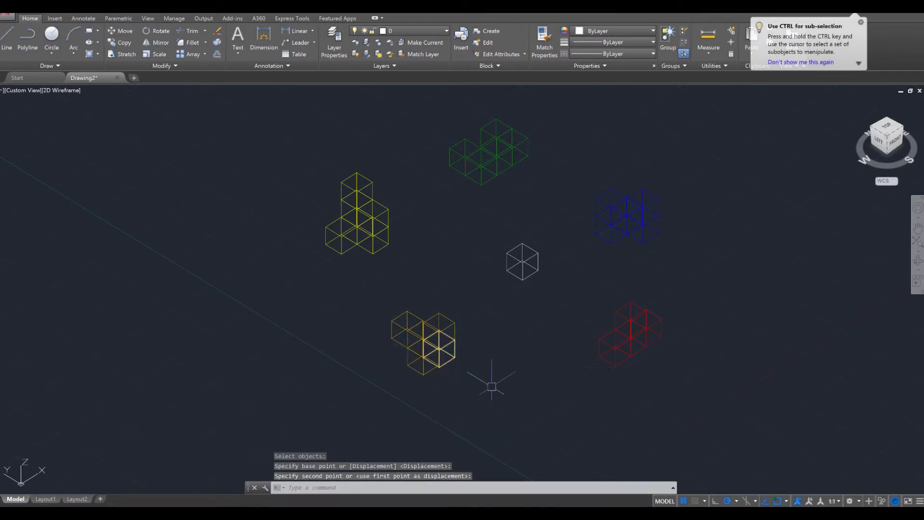
key("Escape")
key("Escape")
key("Escape")
Delete the white cube in the middle of the coloured pieces
middle_click_drag(637, 392, 640, 356, "shift")
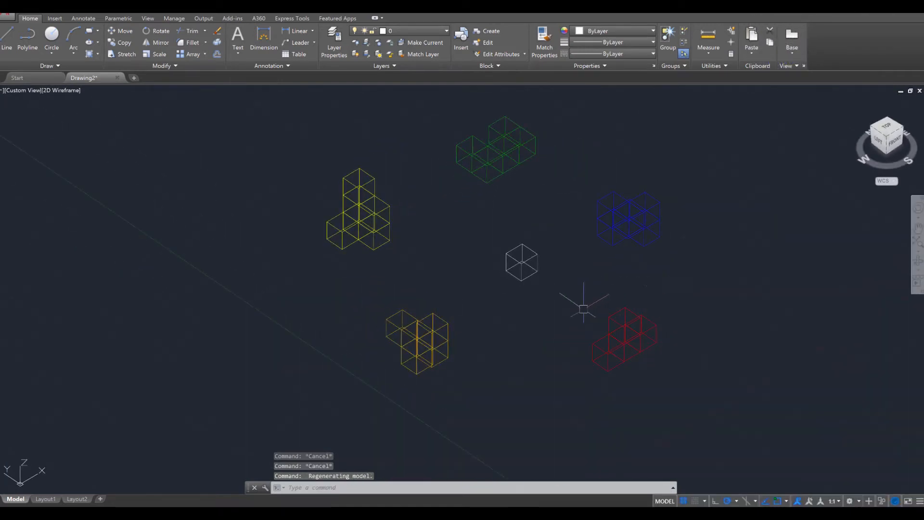
middle_click_drag(548, 310, 559, 302, "shift")
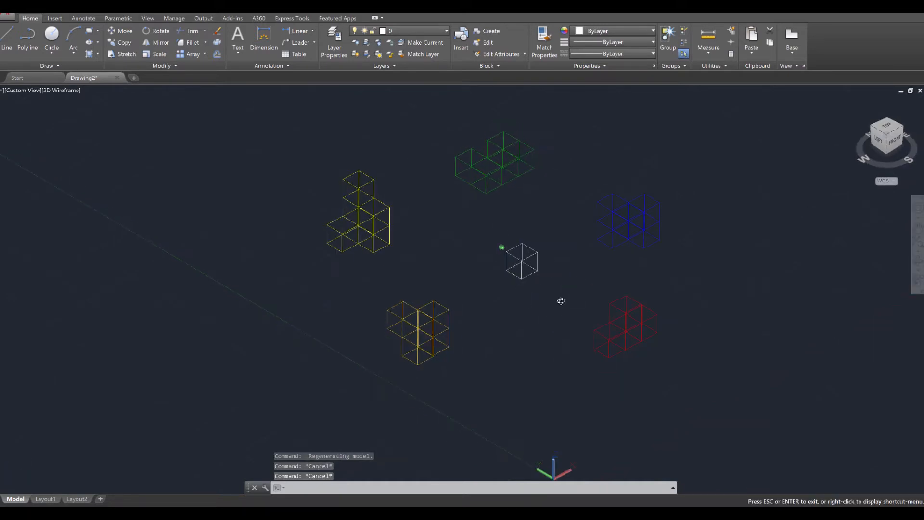
left_click(489, 236)
left_click(546, 297)
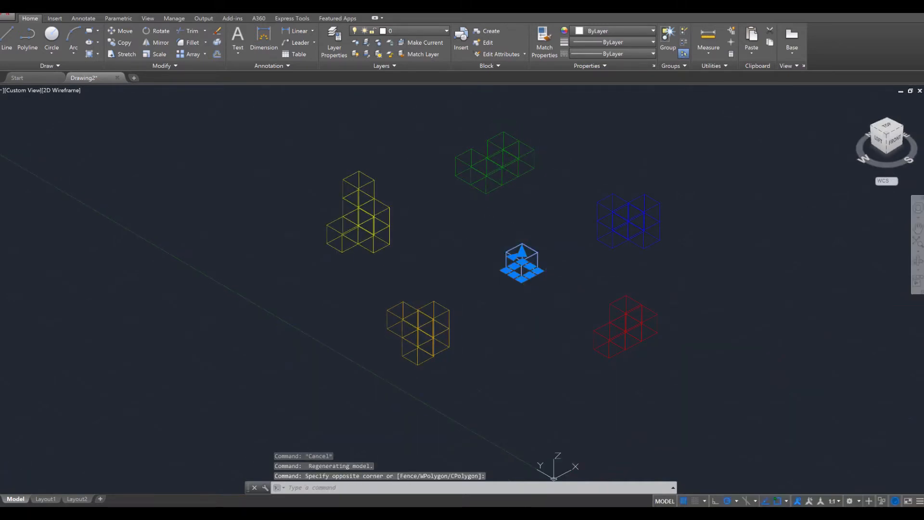
key("Delete")
key("Escape")
key("Escape")
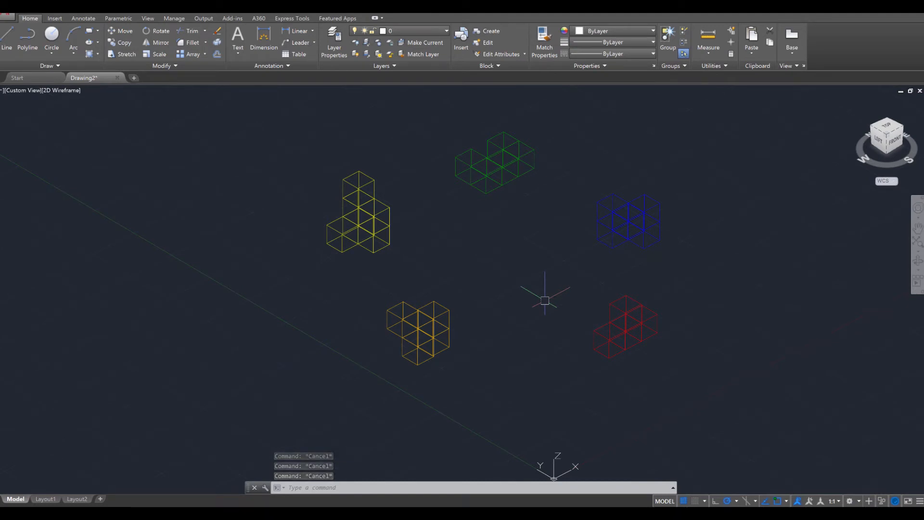
Copy the yellow piece by its lower right corner into the open area between the other coloured pieces
type("cop")
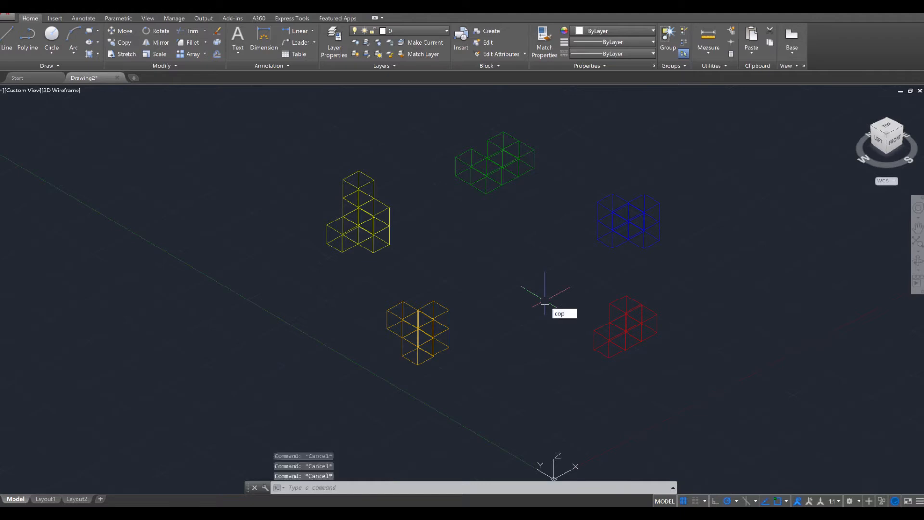
key("Return")
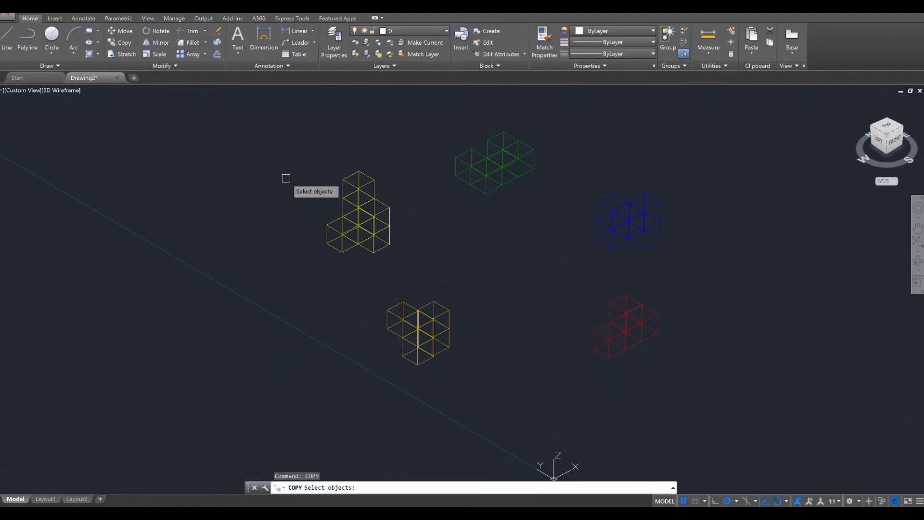
left_click(293, 159)
left_click(427, 265)
key("Return")
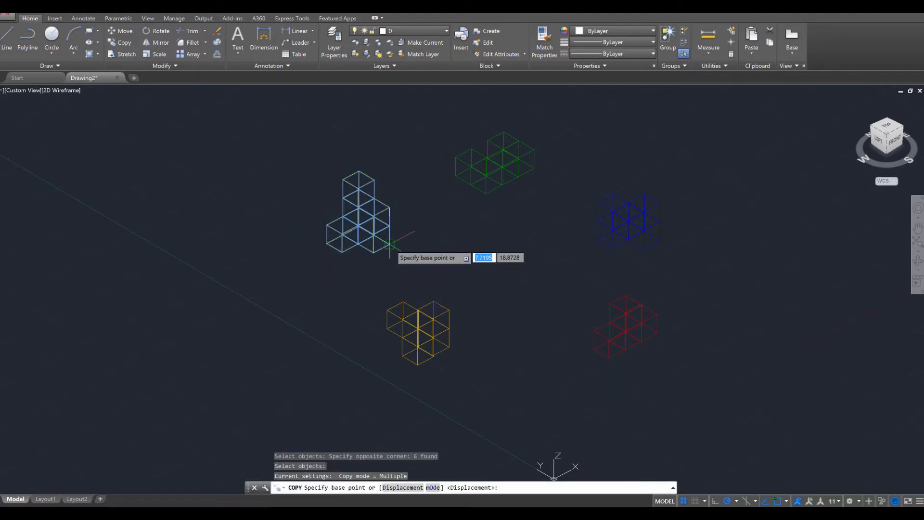
left_click(390, 244)
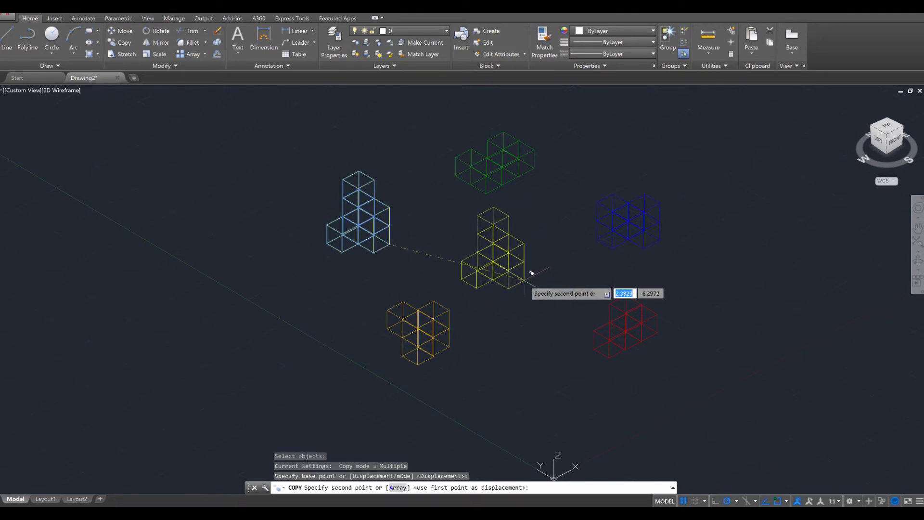
left_click(531, 273)
key("Escape")
key("Escape")
key("Escape")
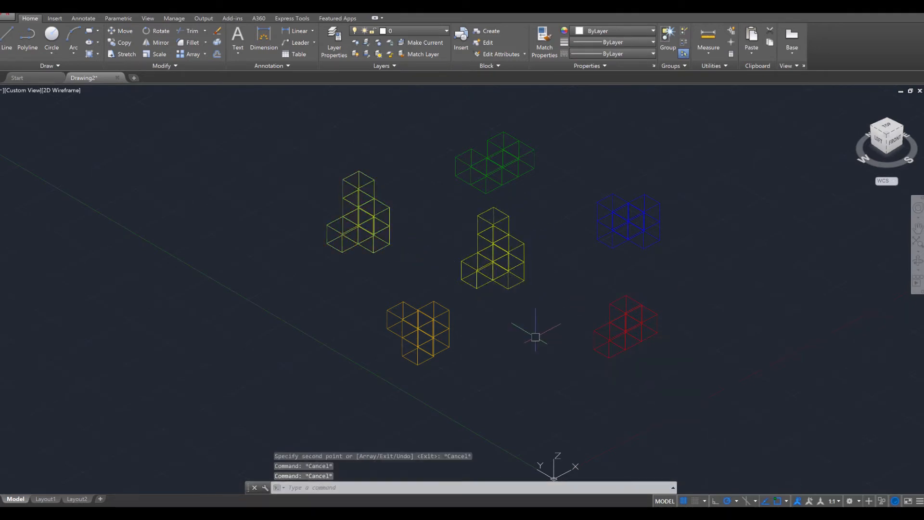
Copy the orange piece by the bottom corner of its protruding cube onto the top corner of the central yellow copy's protruding bottom cube
key("Return")
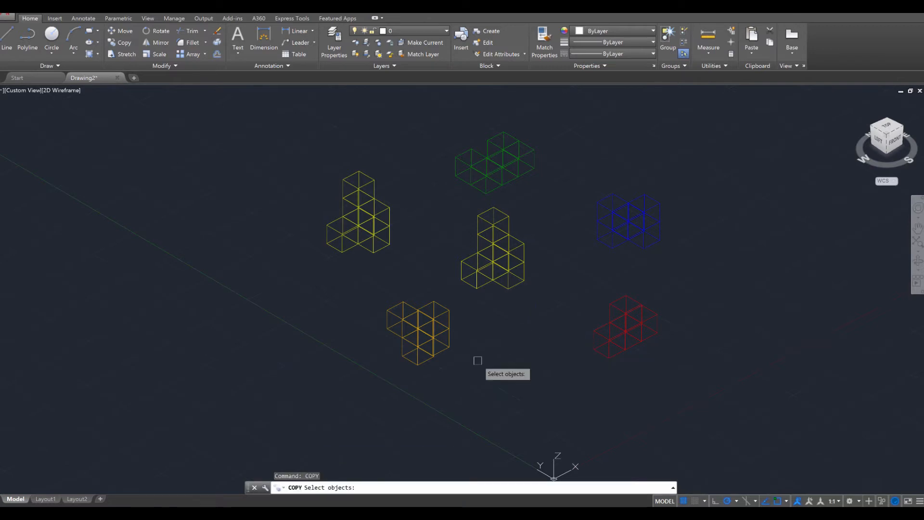
middle_click_drag(429, 392, 637, 370, "shift")
left_click_drag(696, 352, 578, 212)
scroll(590, 266, "up", 4)
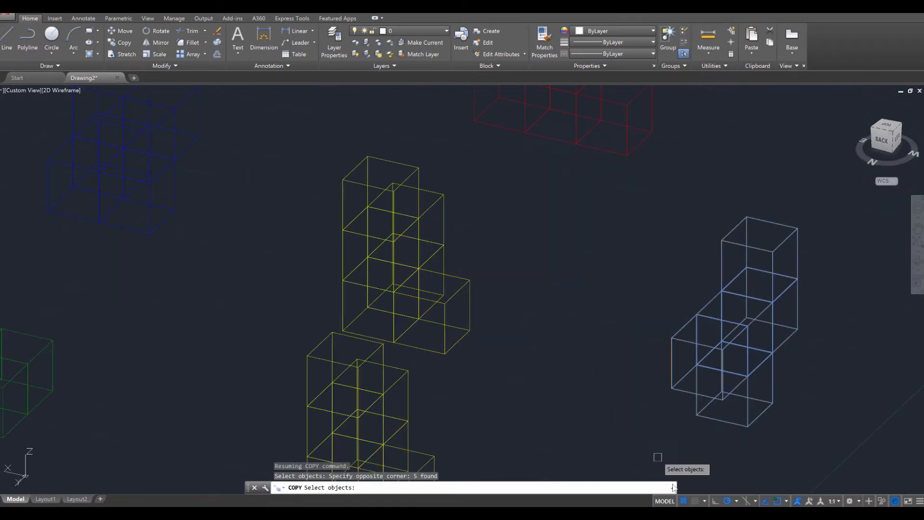
key("Return")
left_click(723, 399)
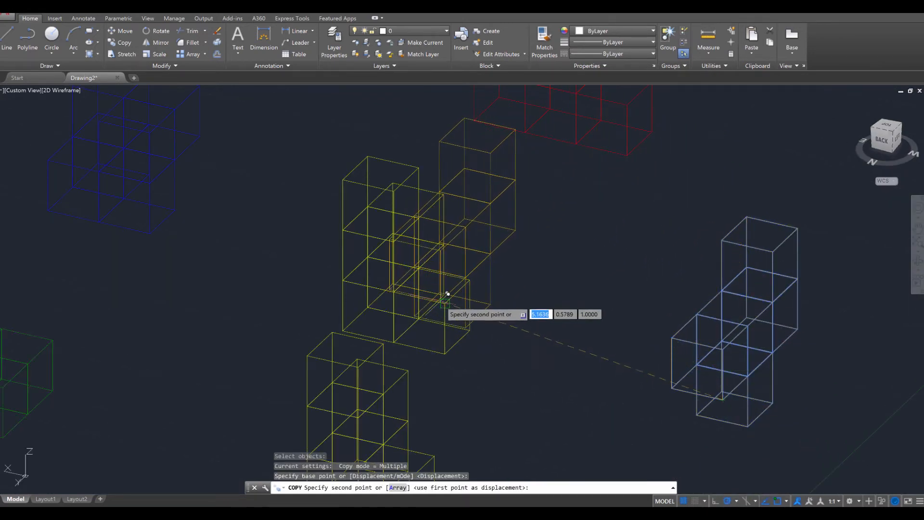
left_click(453, 296)
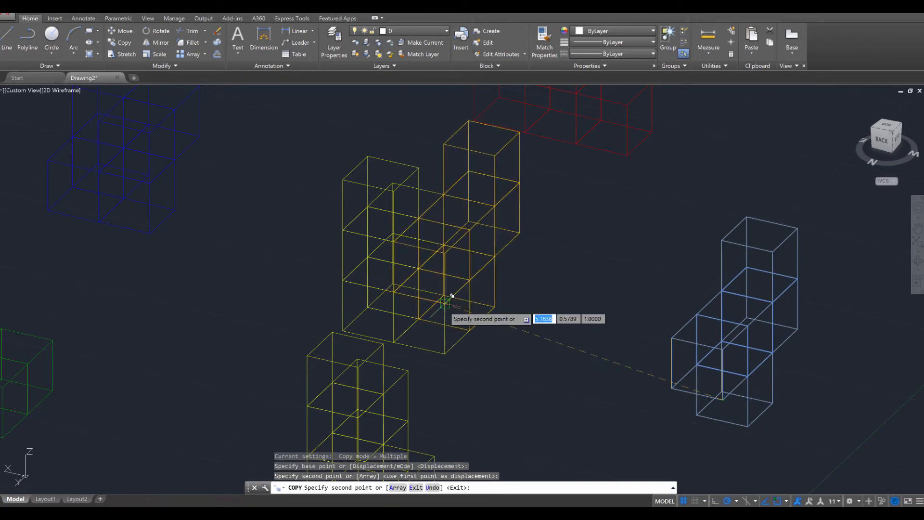
key("Escape")
key("Escape")
Copy the red piece by its lower left corner onto the lower front corner of the orange copy in the central assembly
middle_click_drag(611, 362, 590, 321, "shift")
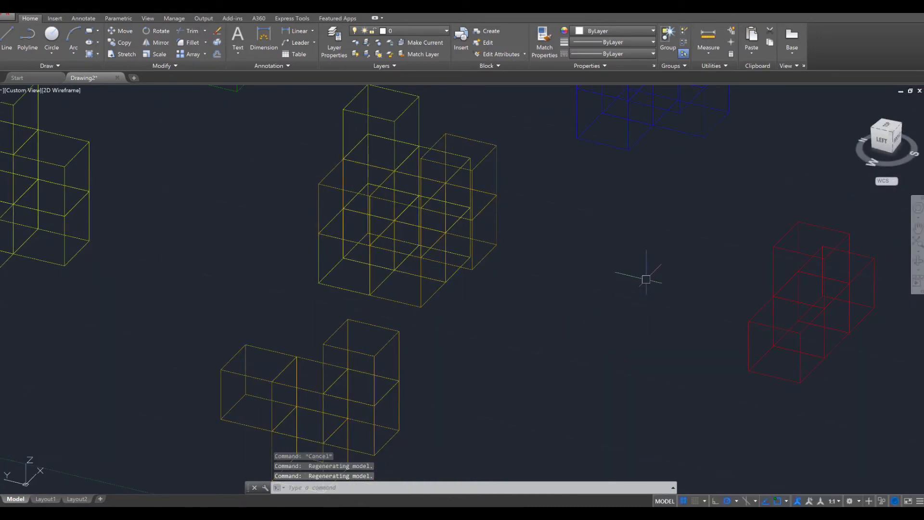
key("Return")
left_click(694, 205)
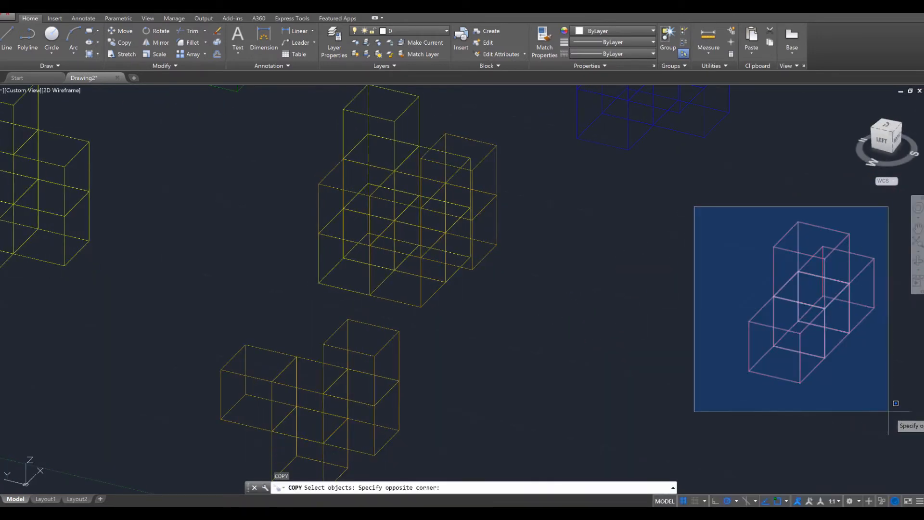
left_click(915, 438)
key("Return")
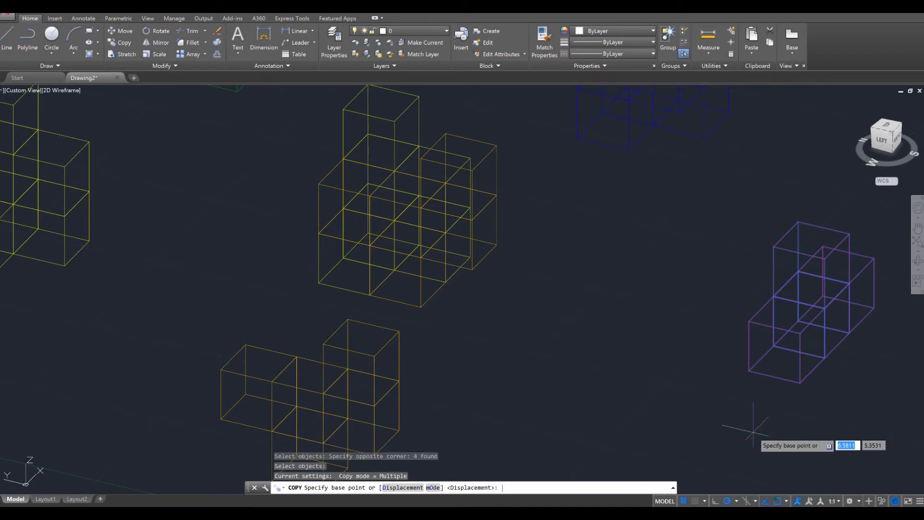
left_click(749, 371)
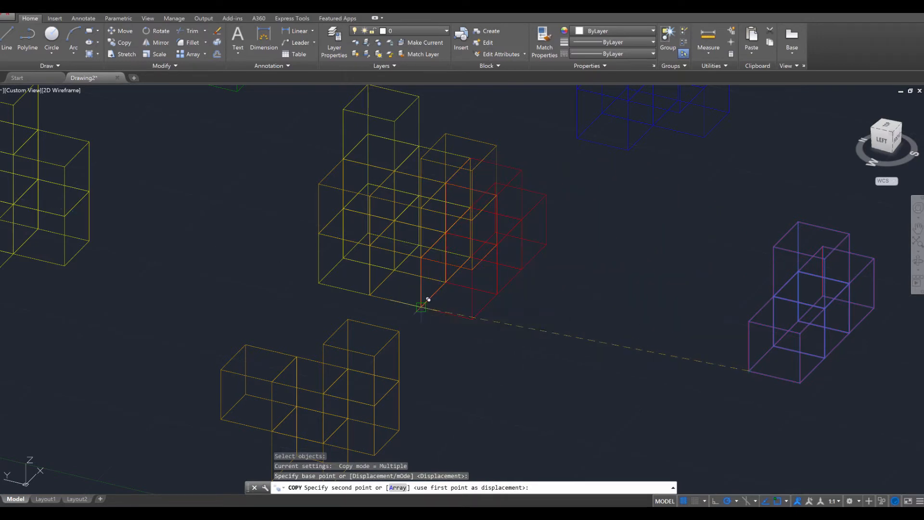
left_click(428, 299)
key("Escape")
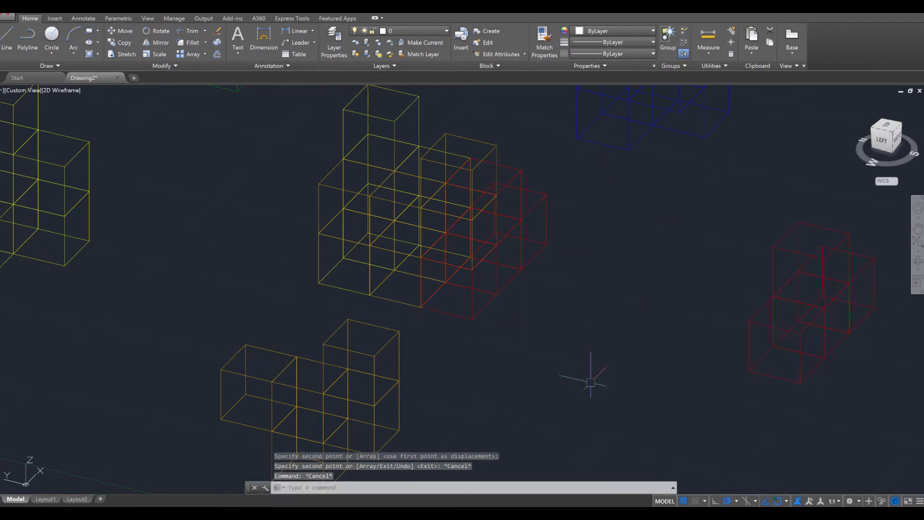
Copy the green piece by its lower left corner onto the central assembly, at the outer corner two cubes above its base
scroll(591, 383, "up", 3)
scroll(591, 384, "down", 5)
middle_click_drag(599, 386, 652, 252, "shift")
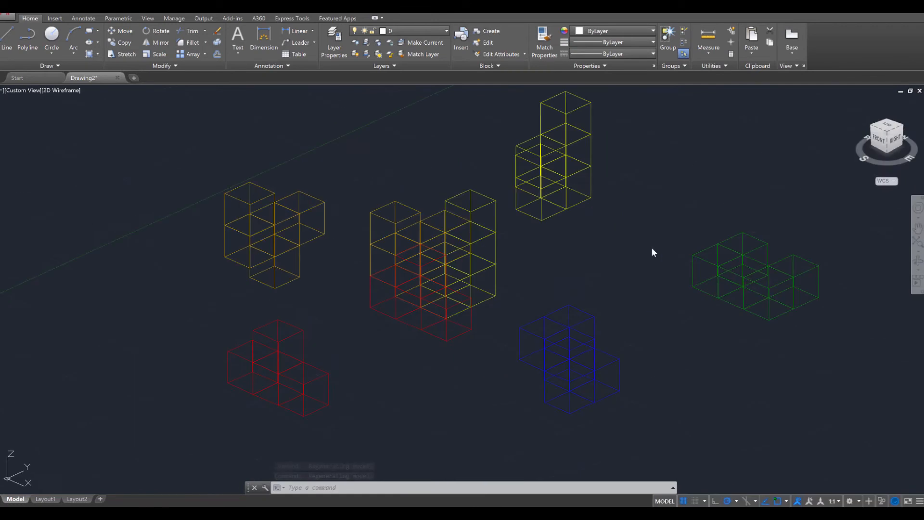
key("Escape")
key("Escape")
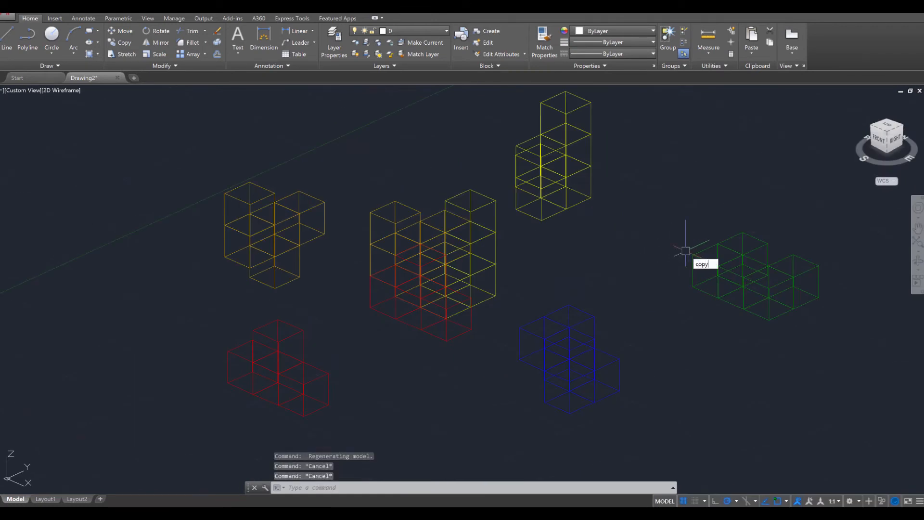
key("Return")
left_click(684, 215)
left_click(866, 332)
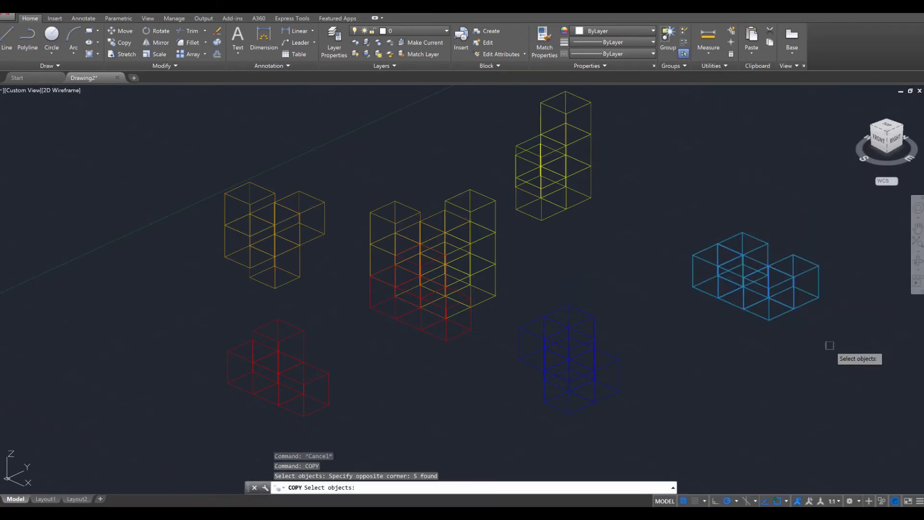
key("Return")
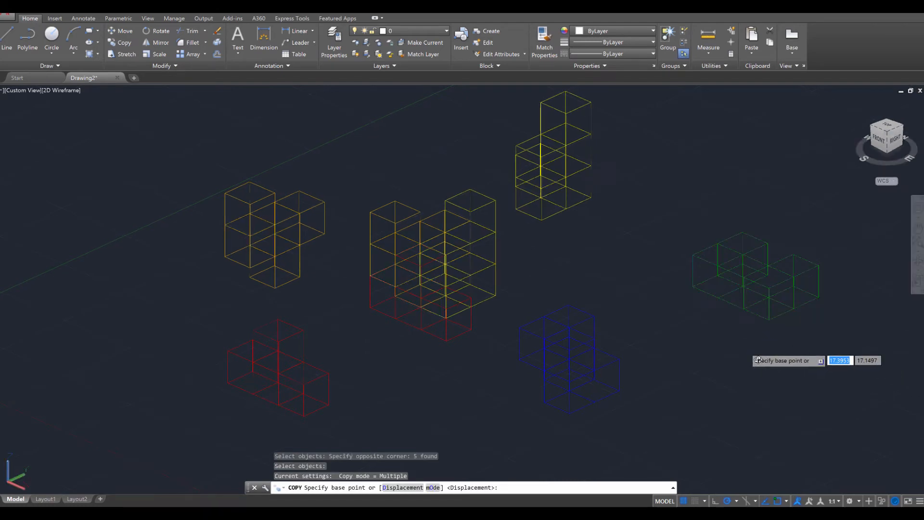
middle_click_drag(773, 357, 433, 270, "shift")
scroll(404, 274, "down", 5)
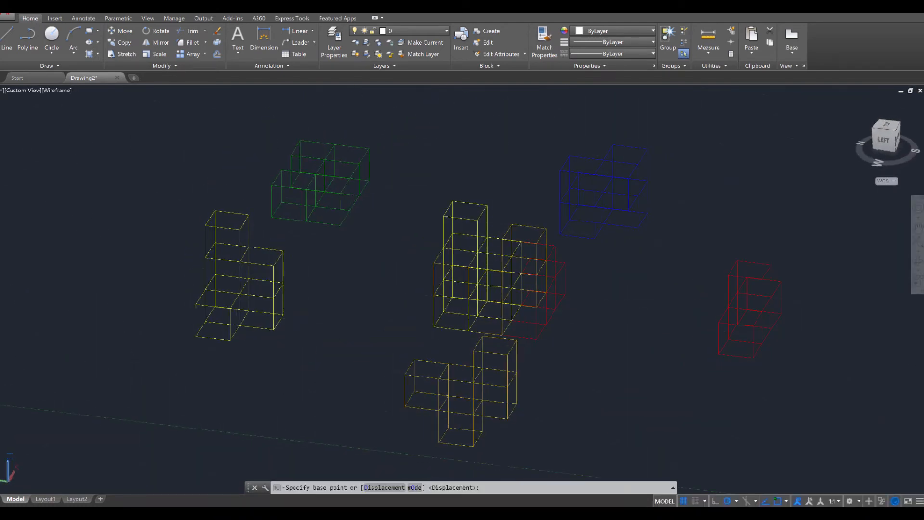
middle_click_drag(404, 273, 299, 247, "shift")
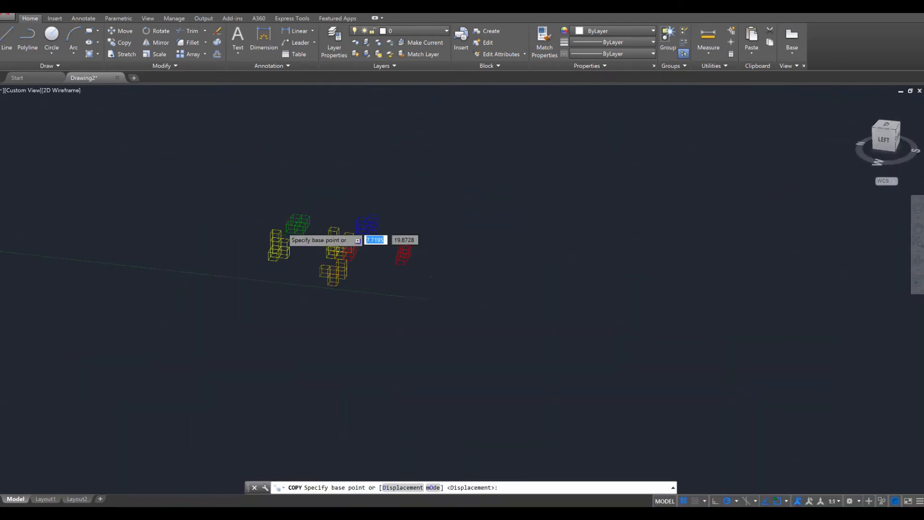
scroll(312, 262, "up", 5)
left_click(318, 265)
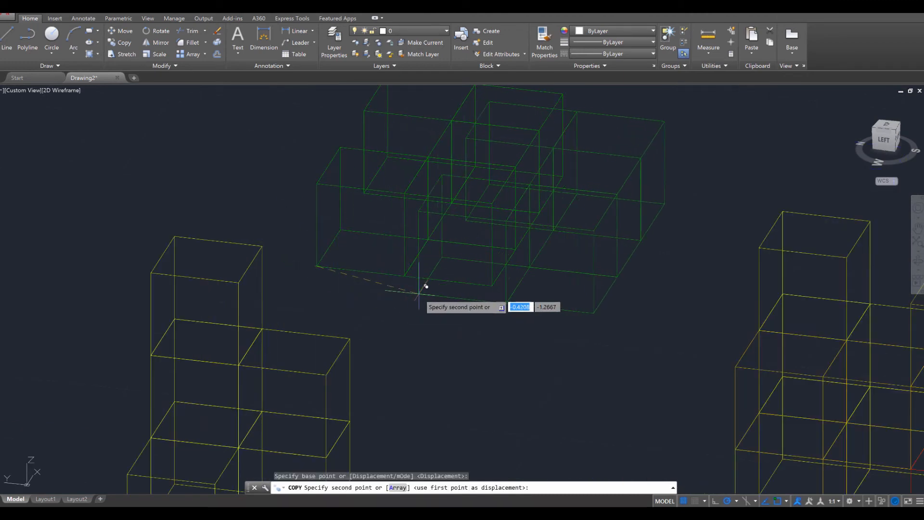
middle_click_drag(467, 305, 401, 218)
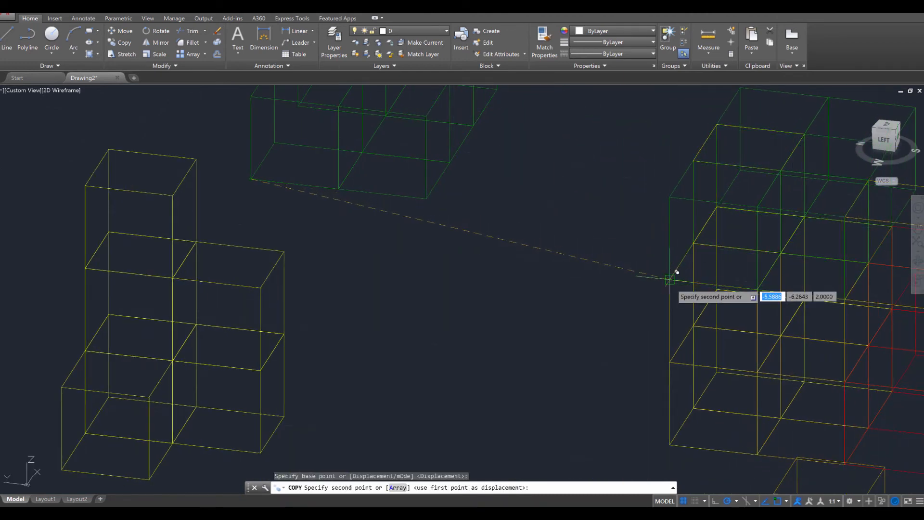
left_click(670, 278)
key("Escape")
key("Escape")
scroll(600, 385, "down", 2)
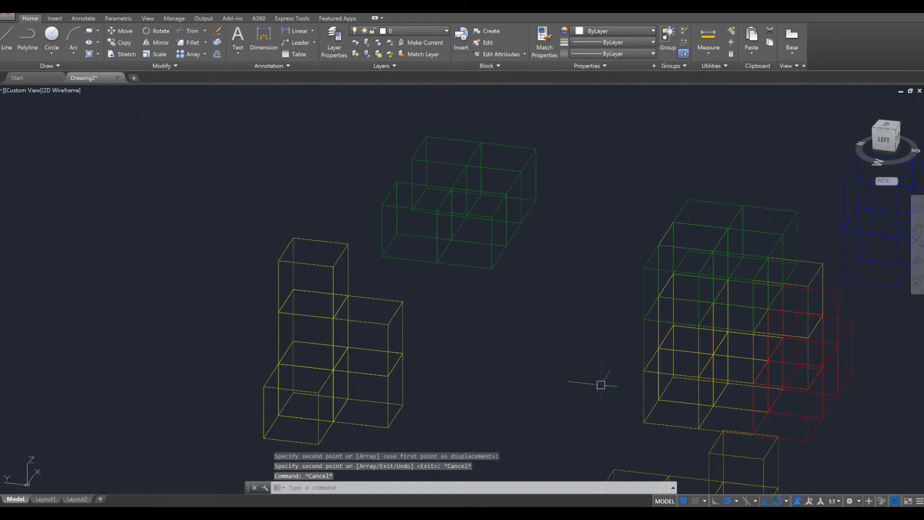
middle_click_drag(679, 370, 490, 361, "shift")
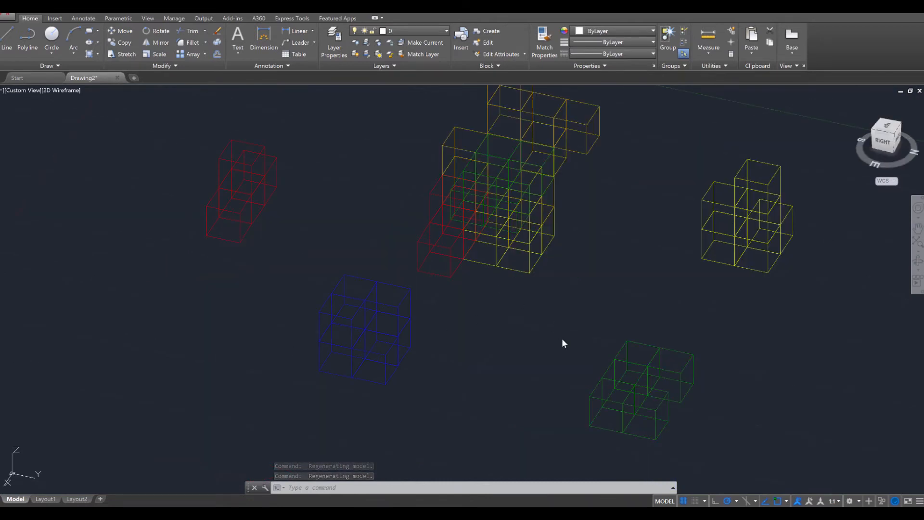
scroll(562, 338, "up", 2)
scroll(562, 338, "down", 2)
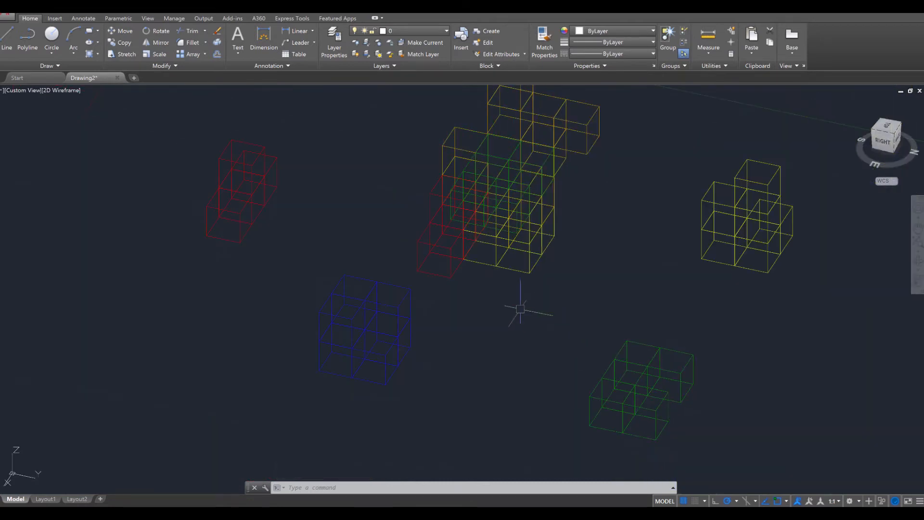
Bring up the Puzzle Cube picture in Paint, compare its assembled cube with the central assembly, and move the picture out of the way
left_click_drag(0, 137, 482, 160)
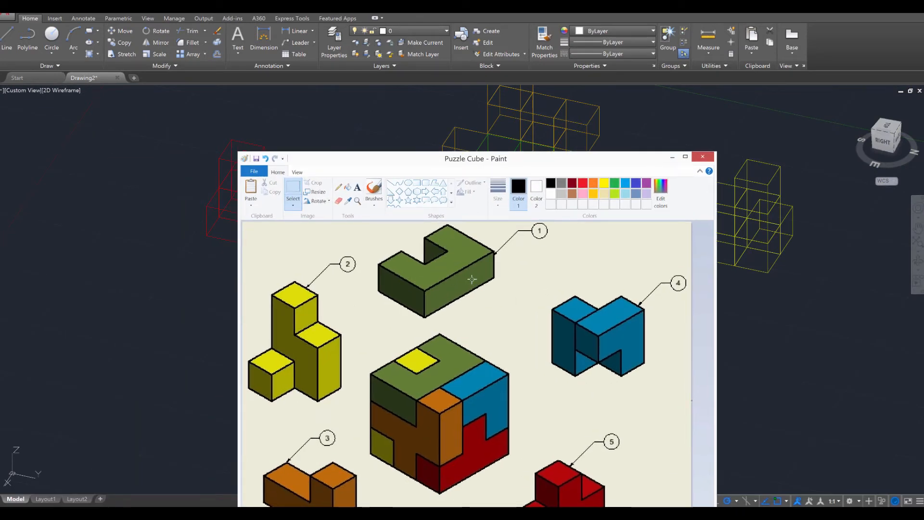
mouse_move(506, 169)
left_mouse_down()
mouse_move(96, 198)
mouse_move(323, 178)
mouse_move(275, 158)
mouse_move(245, 157)
left_mouse_up()
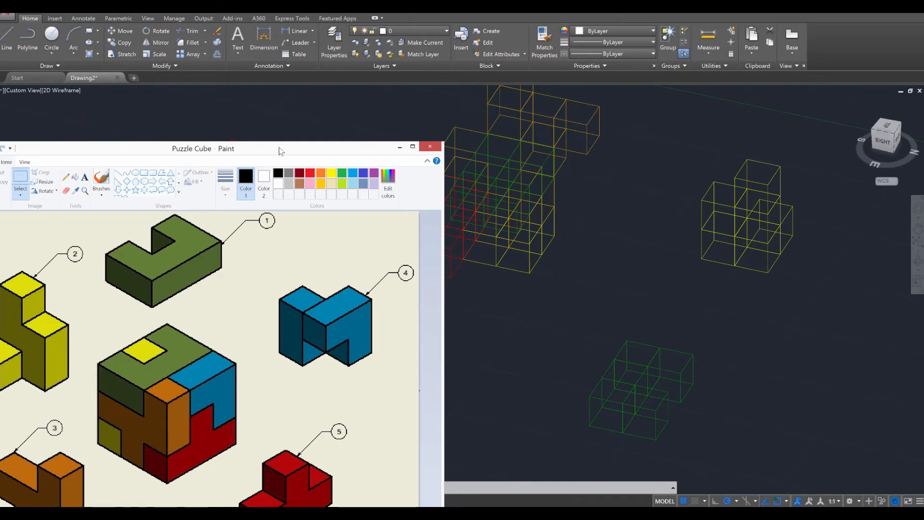
left_click_drag(281, 151, 0, 144)
Copy the outer rear corner cube of the central green copy one cube down, and place another beneath the matching cube of the separate green piece
middle_click_drag(533, 317, 487, 183, "shift")
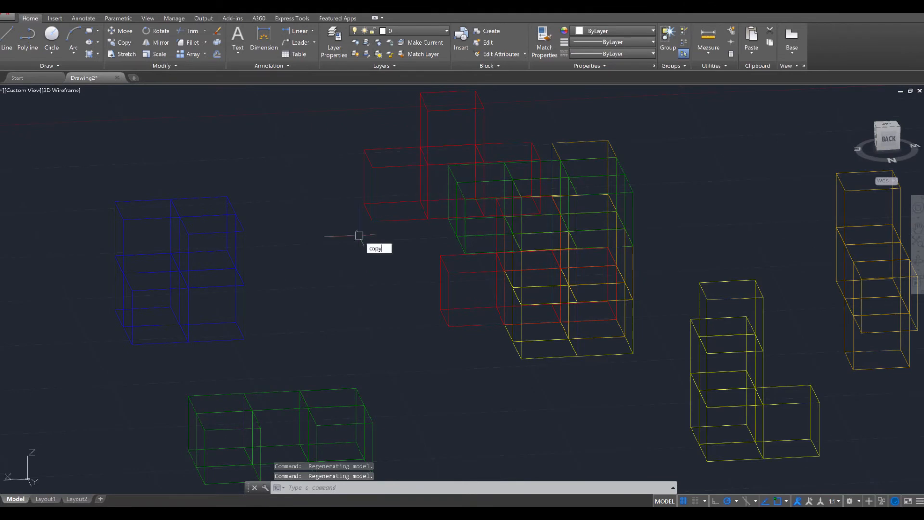
key("Return")
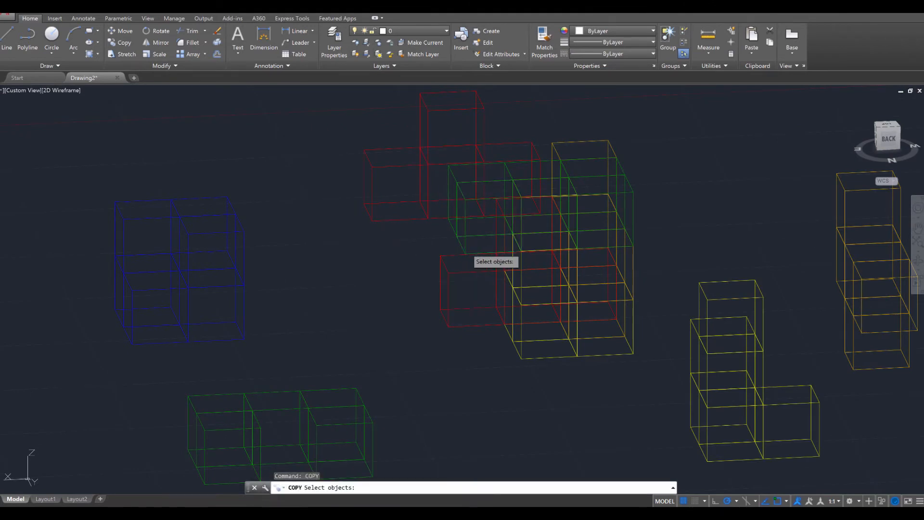
left_click(469, 201)
key("Return")
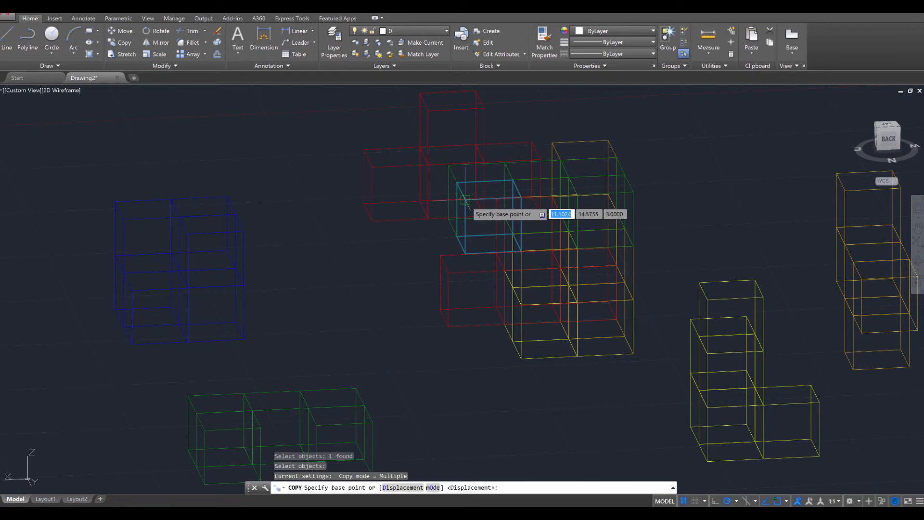
left_click(465, 215)
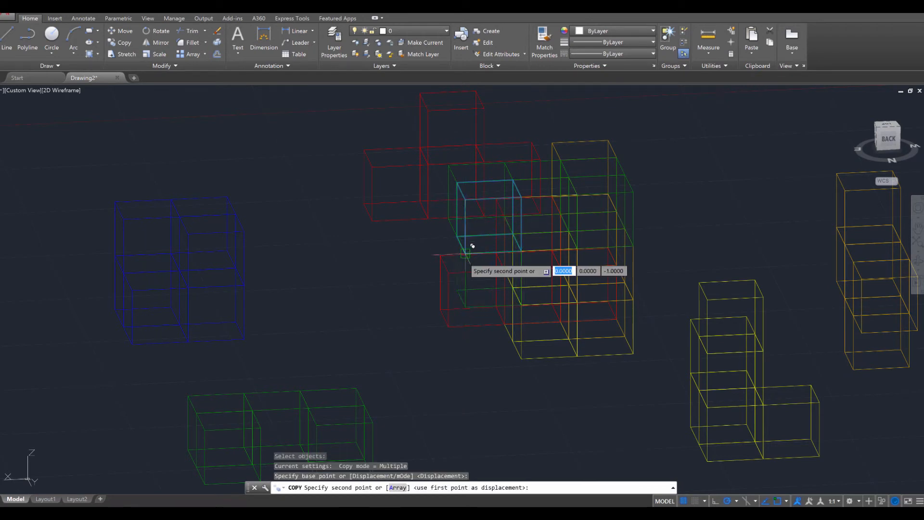
left_click(465, 253)
middle_click_drag(362, 354, 499, 266)
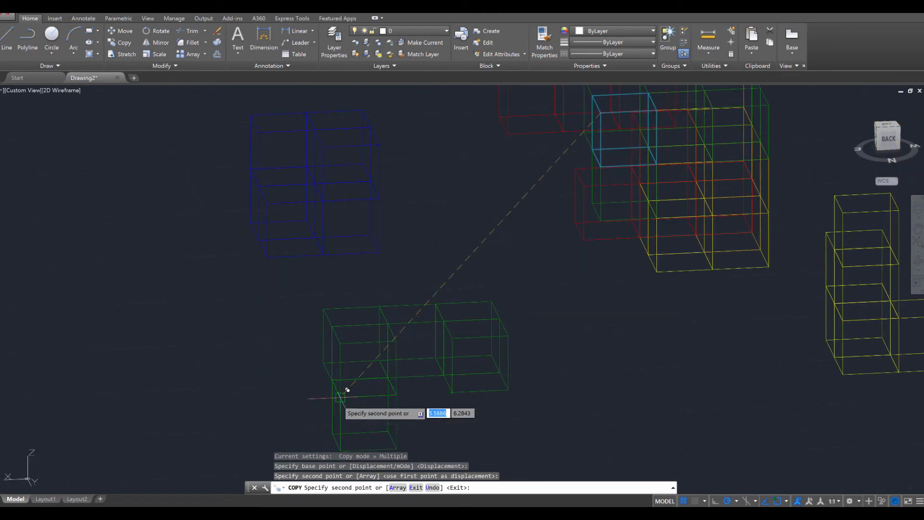
key("Escape")
key("Escape")
key("Escape")
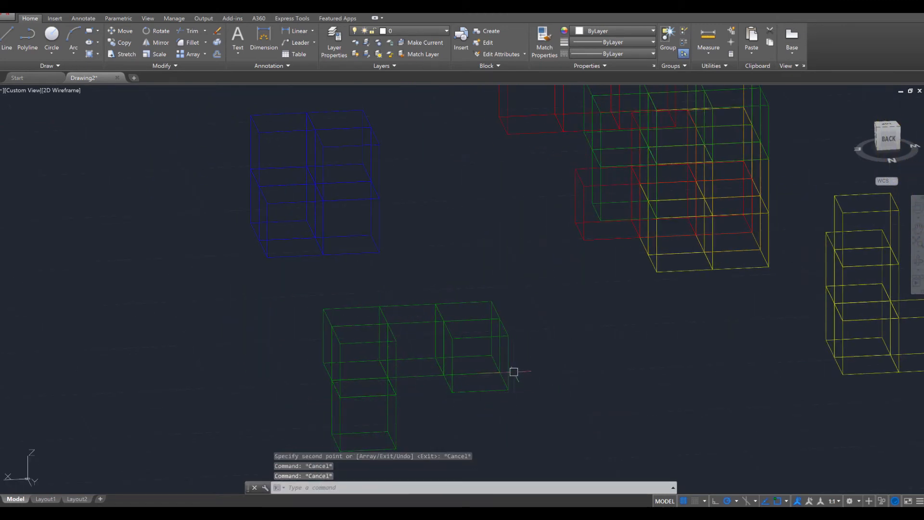
Erase the lower rear corner cube of the separate blue piece, directly beneath its upper corner cube
middle_click_drag(514, 372, 621, 318, "shift")
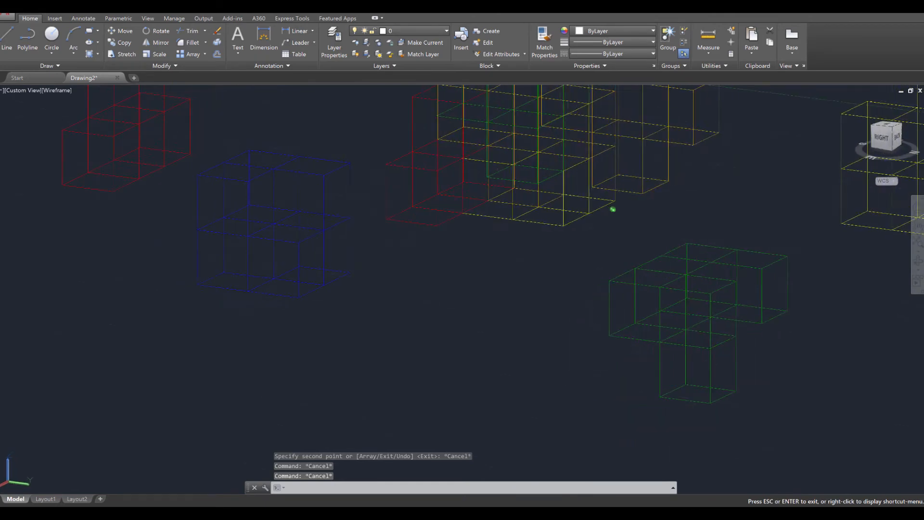
middle_click_drag(613, 209, 612, 208, "shift")
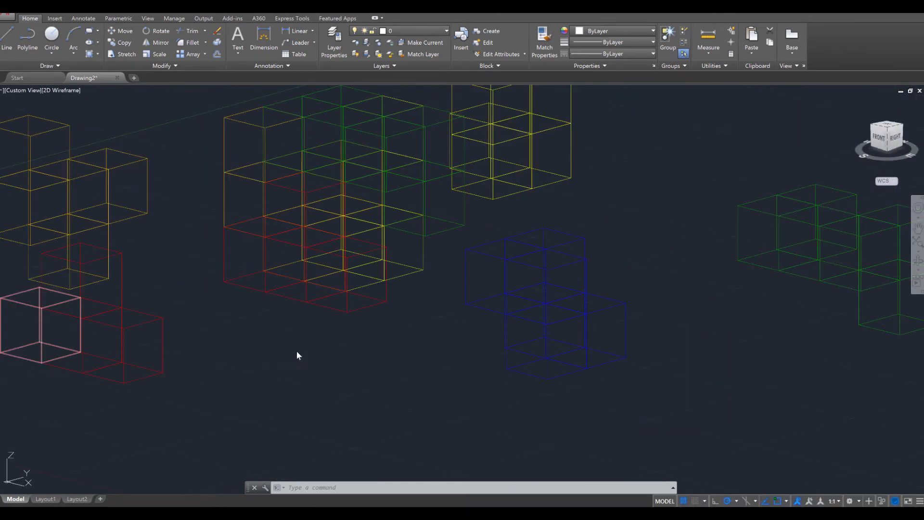
mouse_move(447, 388)
middle_mouse_down("shift")
mouse_move(352, 388)
mouse_move(427, 403)
mouse_move(421, 386)
mouse_move(433, 385)
middle_mouse_up("shift")
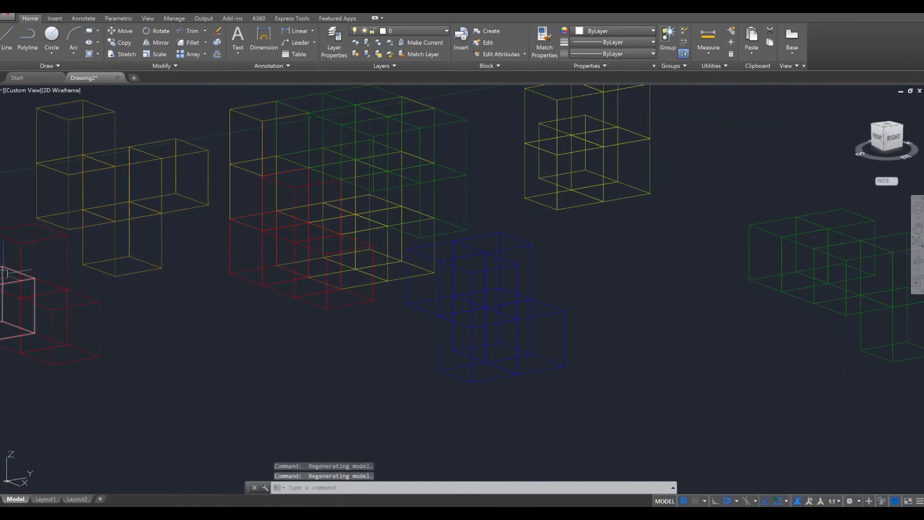
middle_click_drag(341, 318, 353, 366, "shift")
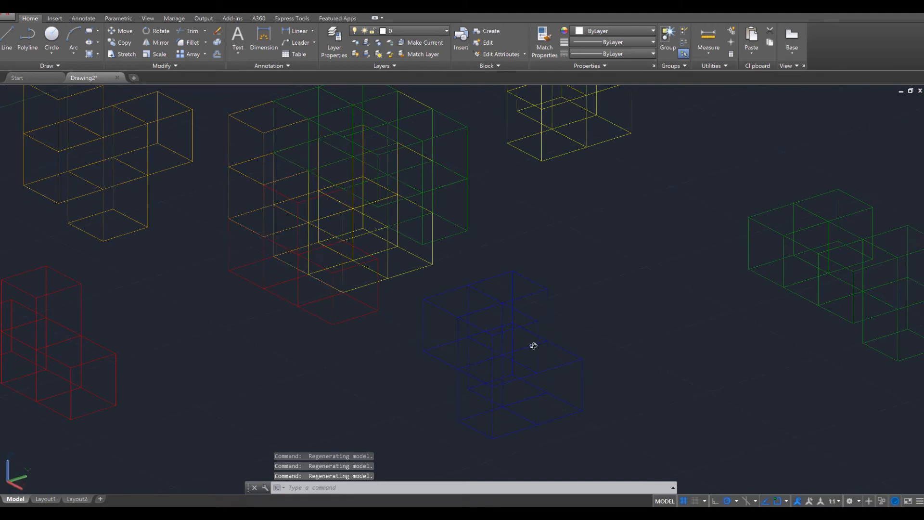
middle_click_drag(532, 344, 254, 321, "shift")
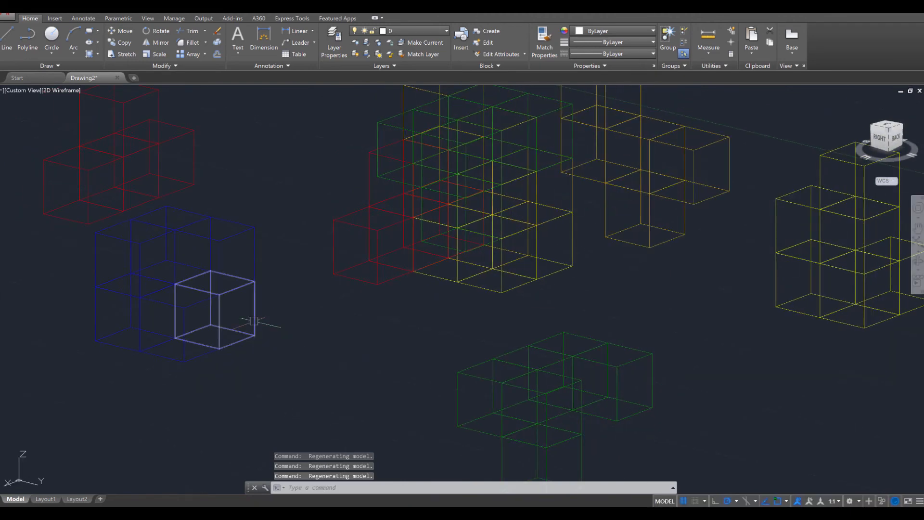
left_click(257, 322)
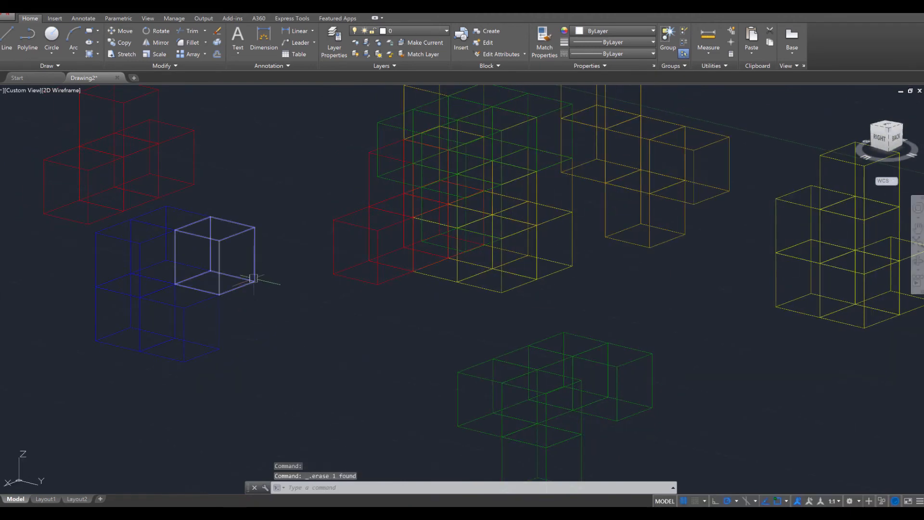
key("Delete")
Copy the blue piece's protruding lower cube straight down by one cube height, using its top and bottom corners
middle_click_drag(293, 338, 382, 332, "shift")
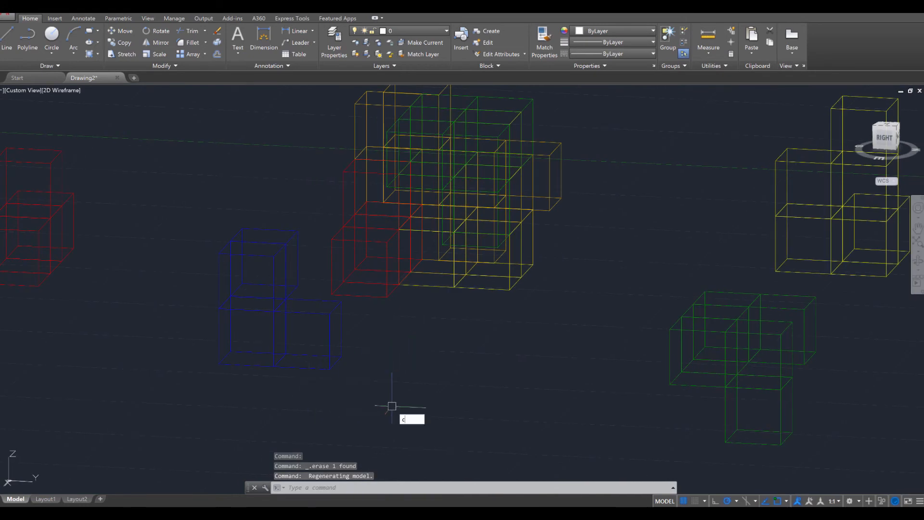
key("Return")
left_click(346, 389)
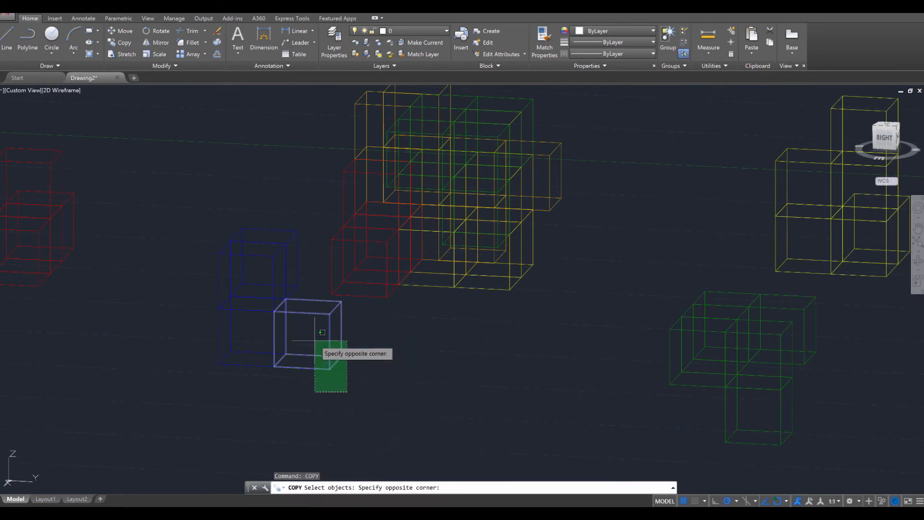
left_click(313, 340)
key("Return")
left_click(333, 306)
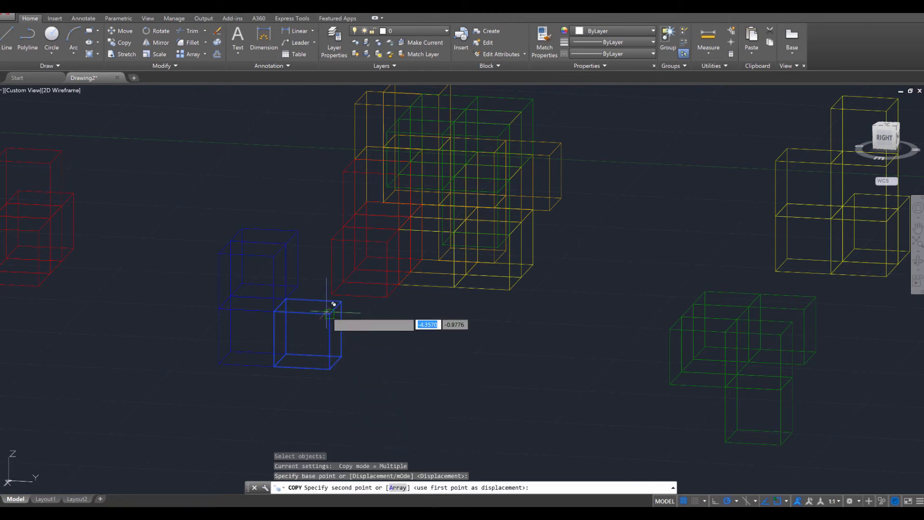
left_click(329, 369)
key("Escape")
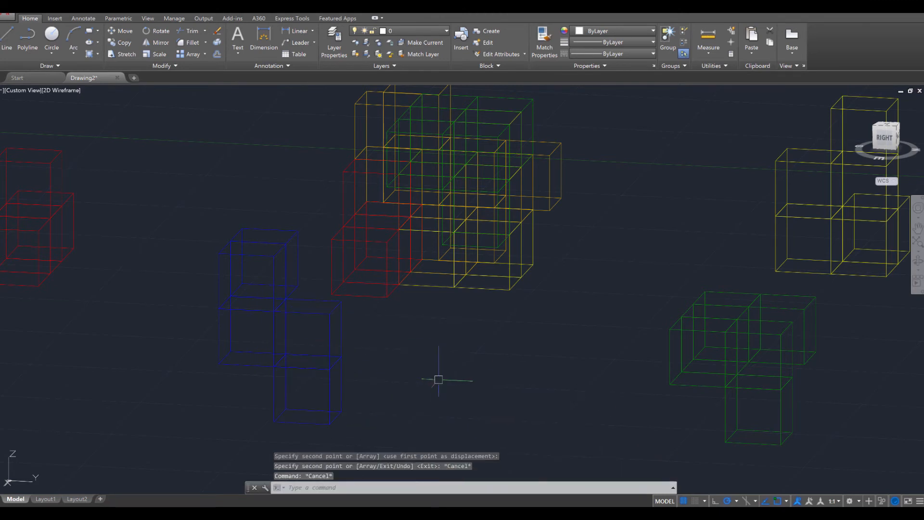
Copy the lowest blue cube one cube width sideways along the Y direction, away from the rest of the blue piece
key("Return")
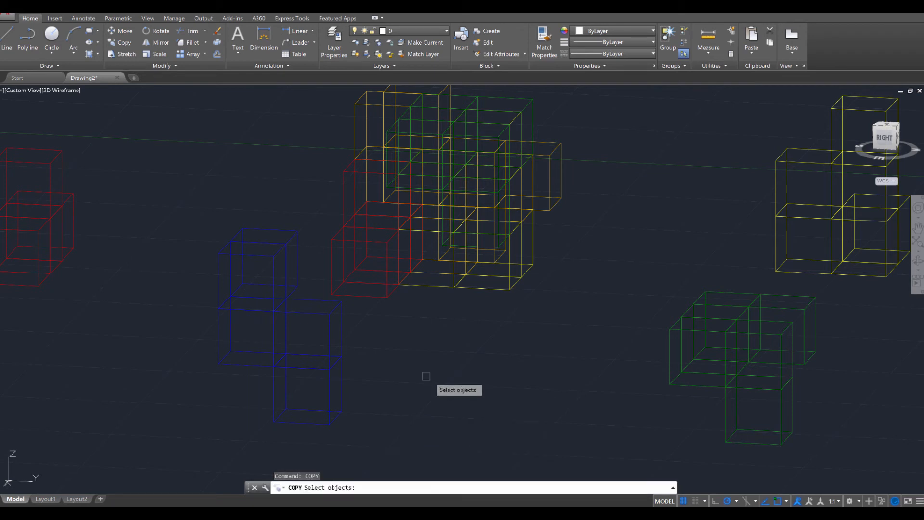
left_click(264, 355)
key("Return")
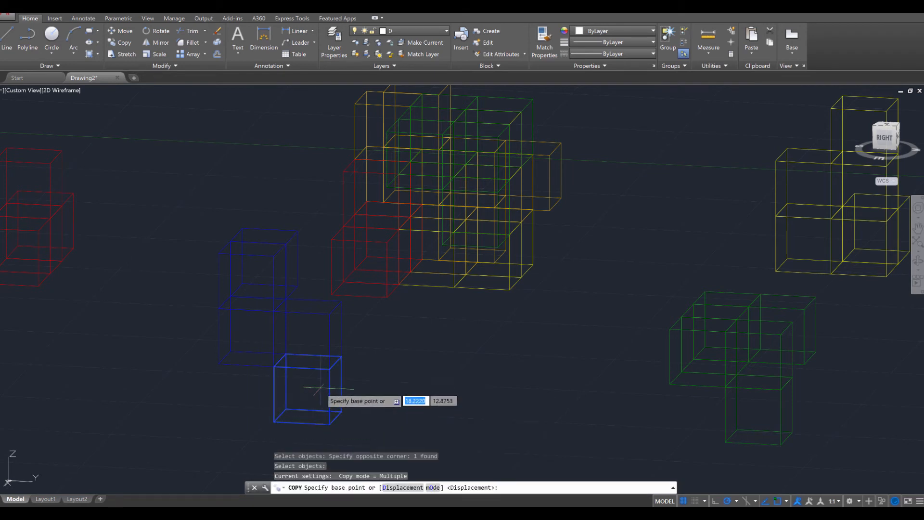
left_click(273, 367)
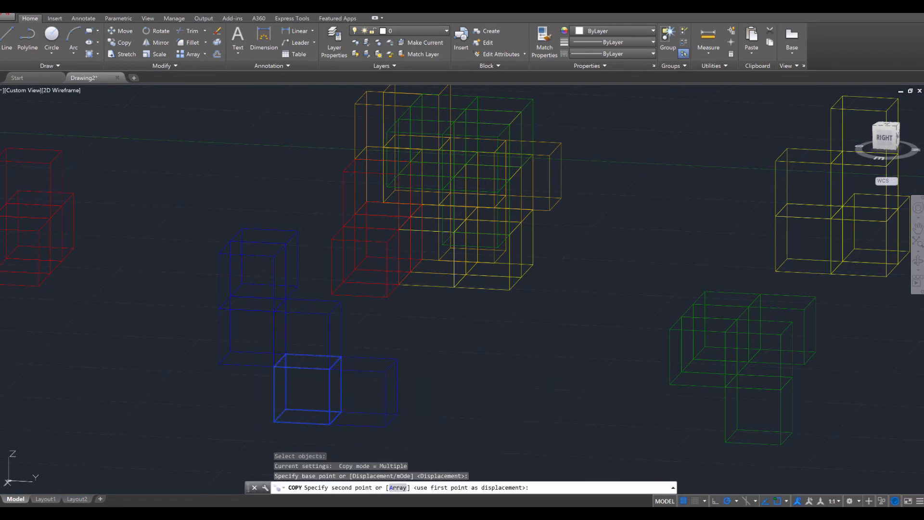
left_click(330, 369)
key("Escape")
key("Escape")
key("Escape")
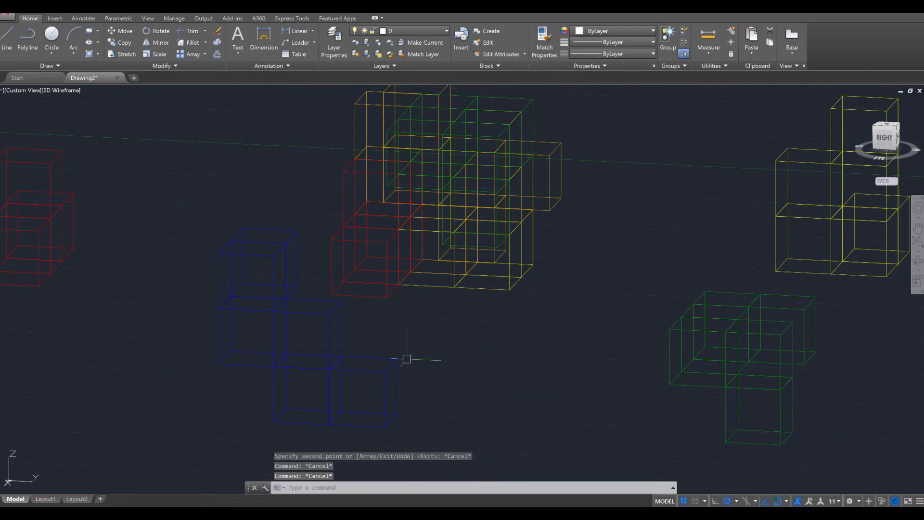
Copy the whole blue piece by its lower left corner into the remaining gap of the central assembly
middle_click_drag(407, 359, 525, 370, "shift")
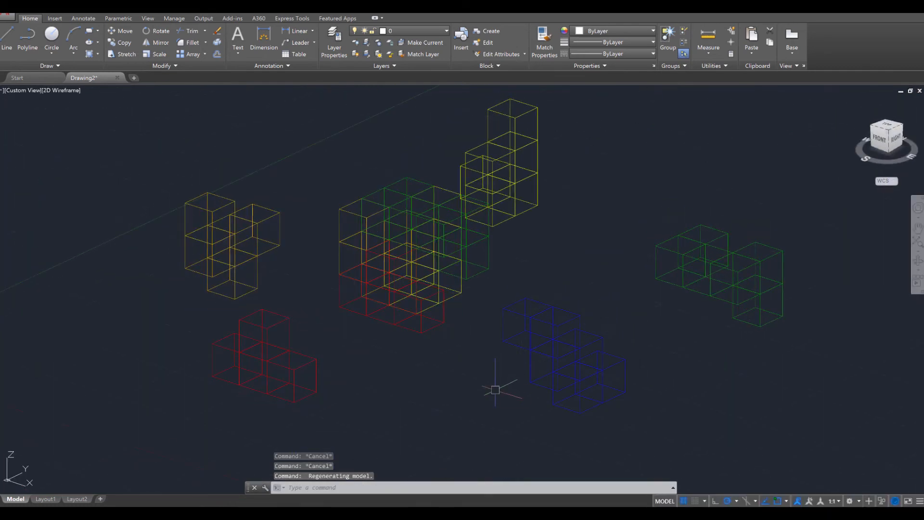
type("COPY")
key("Return")
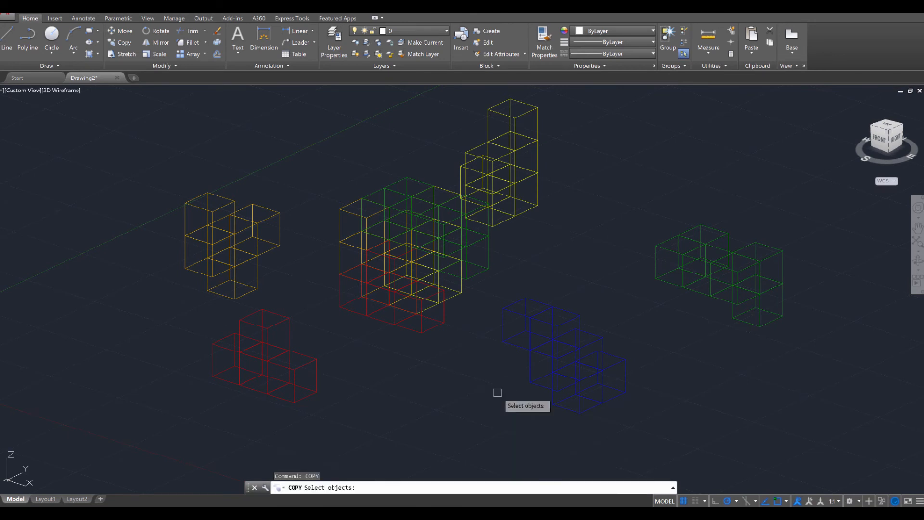
left_click(488, 292)
left_click(657, 446)
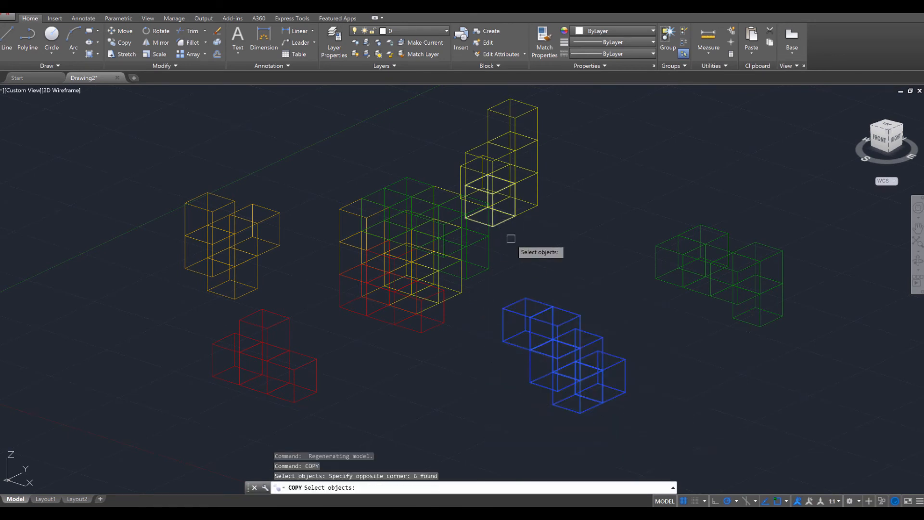
key("Return")
left_click(502, 340)
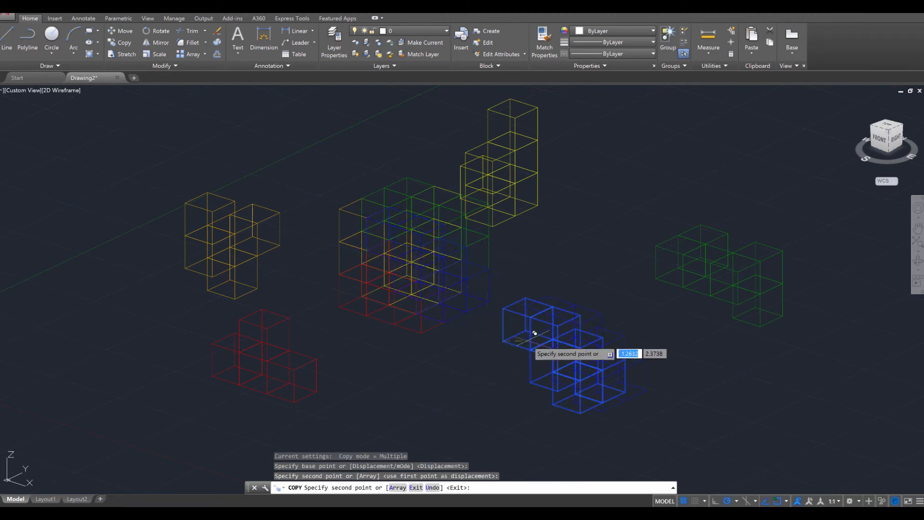
key("Escape")
key("Escape")
Display the separate pieces and the assembled cube in the Shaded visual style, seen from the reference picture's viewing angle
middle_click_drag(526, 319, 635, 336, "shift")
scroll(631, 332, "up", 2)
scroll(562, 326, "down", 4)
middle_click_drag(560, 326, 660, 325, "shift")
middle_click_drag(594, 342, 603, 333)
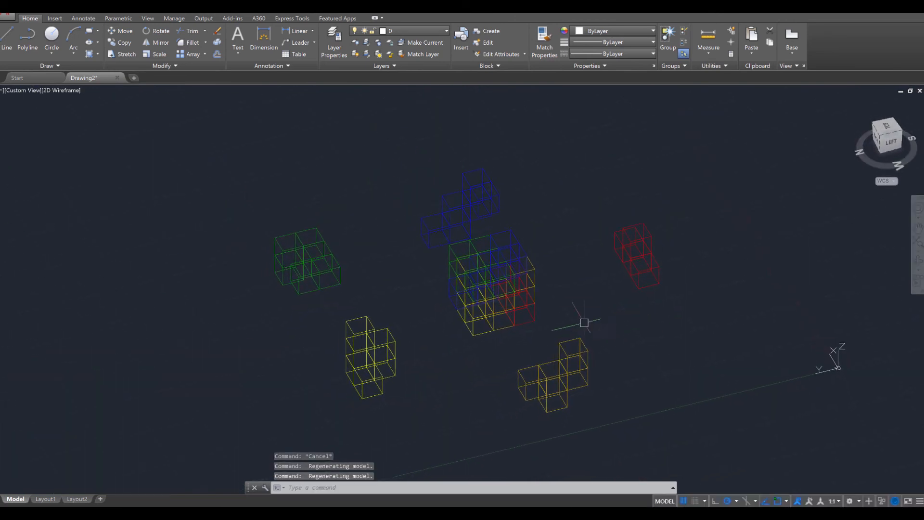
left_click(65, 91)
left_click(87, 148)
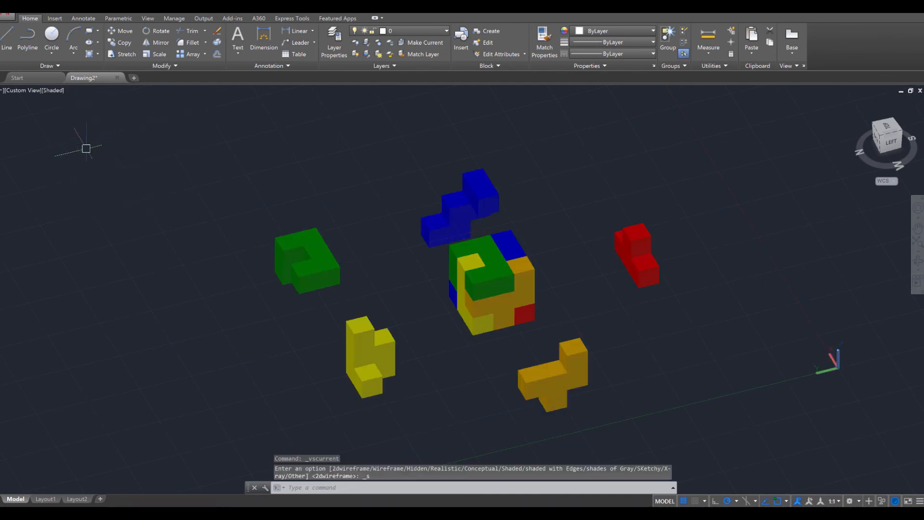
middle_click_drag(676, 366, 709, 362, "shift")
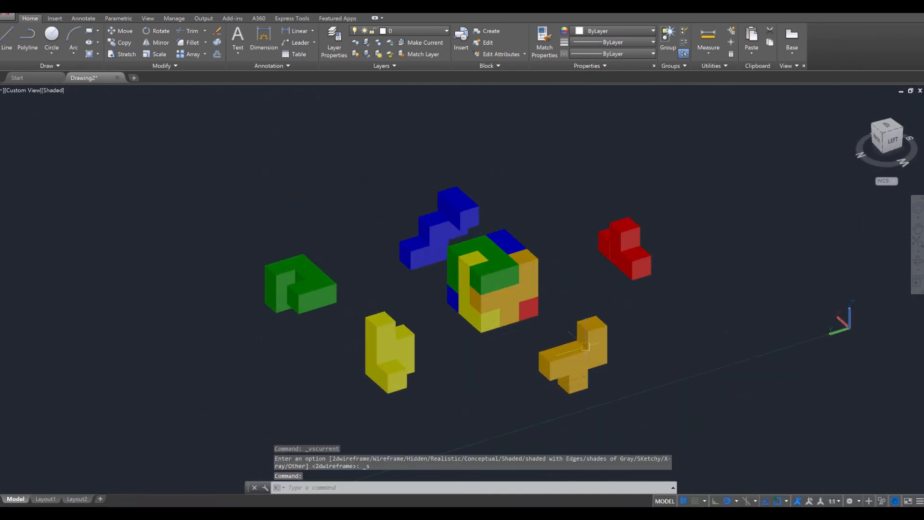
scroll(495, 351, "up", 2)
middle_click_drag(495, 351, 421, 375, "shift")
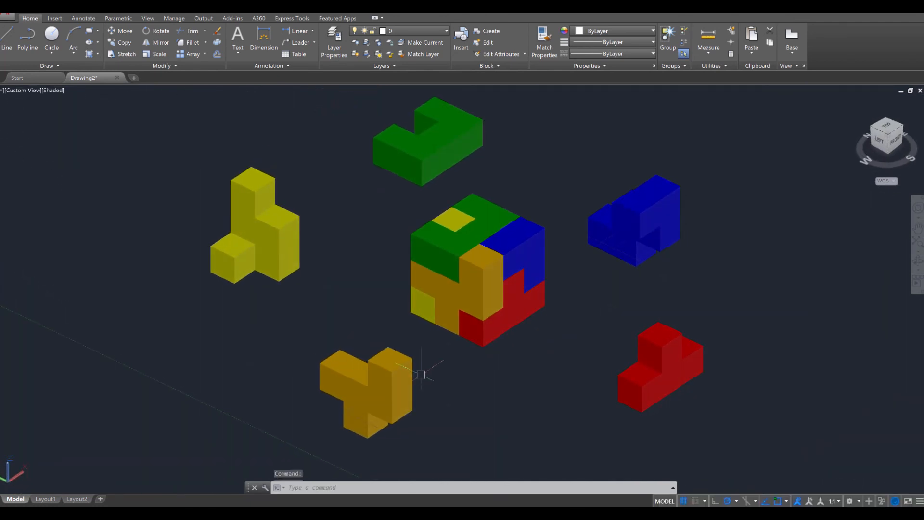